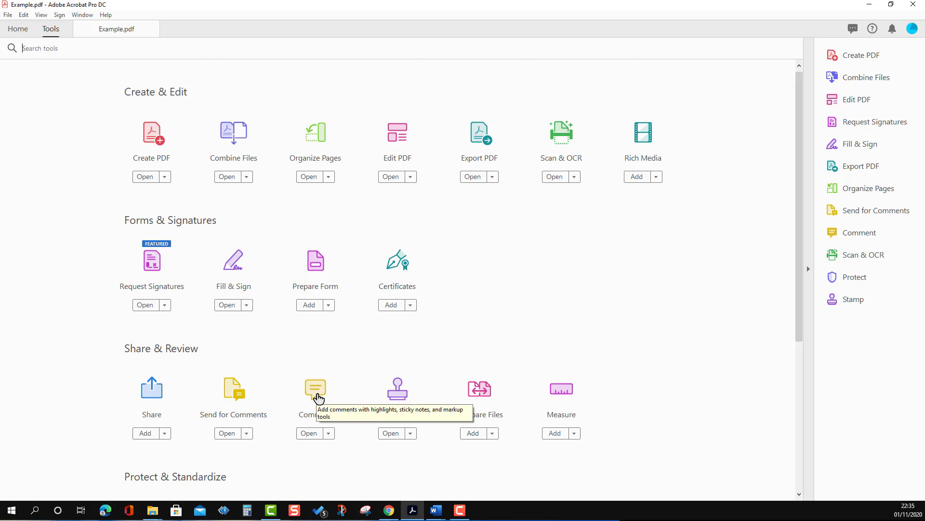
# Open the Comment tools and add the text comment "Delete paragraph." just after the end of the first paragraph
pyautogui.click(316, 397)
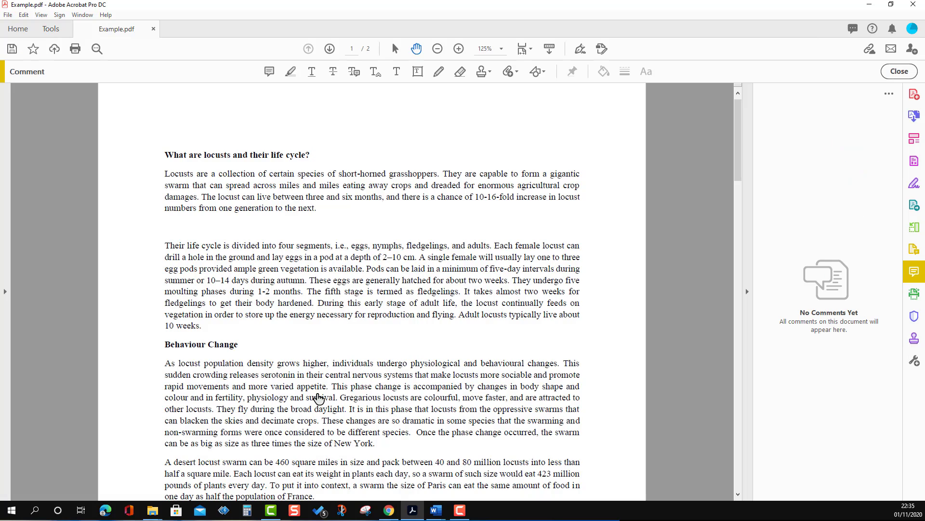
pyautogui.click(397, 71)
pyautogui.click(329, 213)
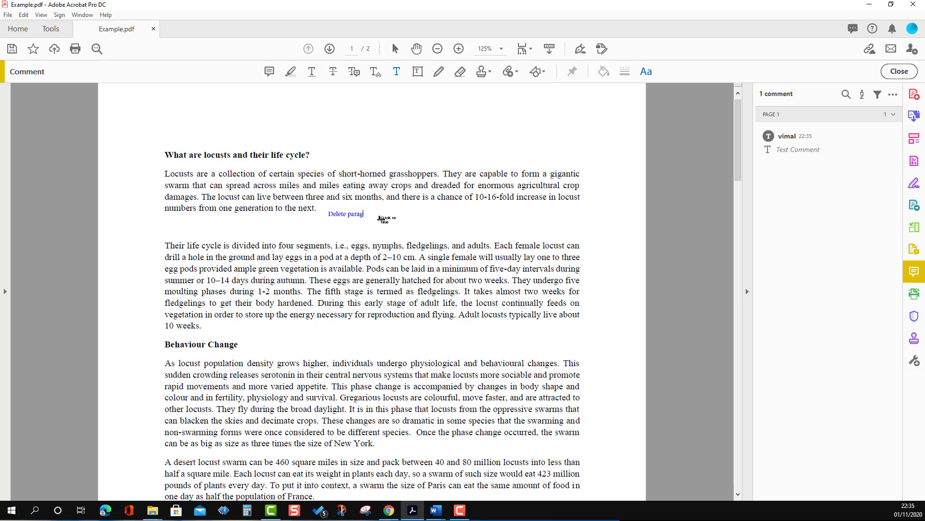
pyautogui.write('Delete paragraph.')
# Change the font of the "Delete paragraph." comment to Adobe Hebrew
pyautogui.scroll(2, 364, 215)
pyautogui.click(360, 217)
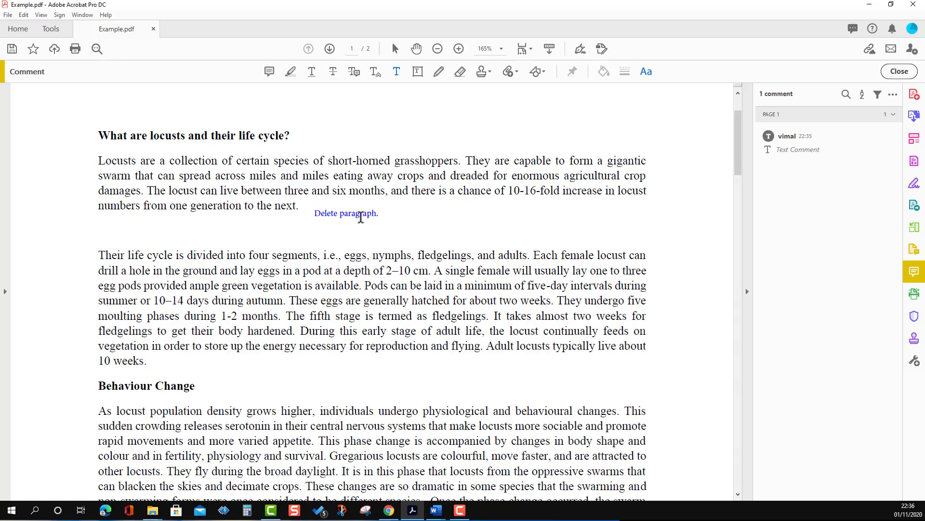
pyautogui.scroll(2, 360, 216)
pyautogui.click(384, 251)
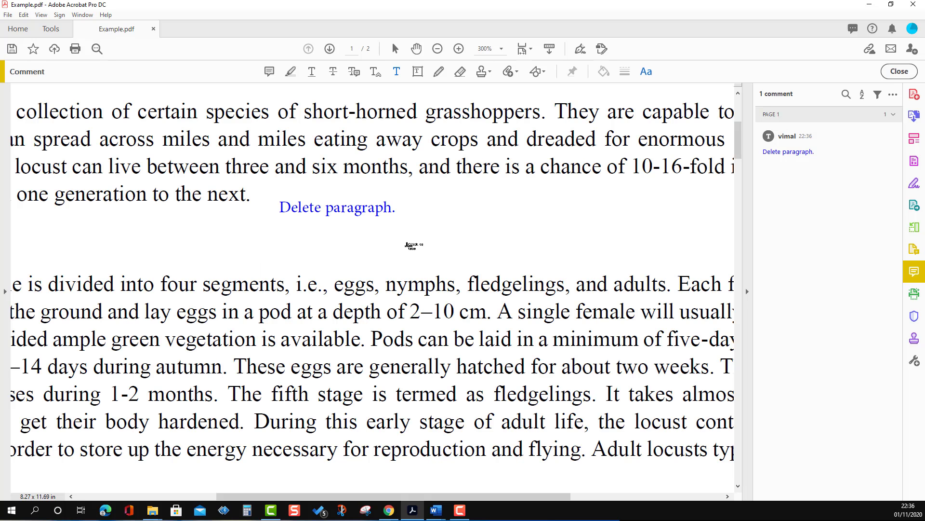
pyautogui.click(407, 246)
pyautogui.click(374, 209)
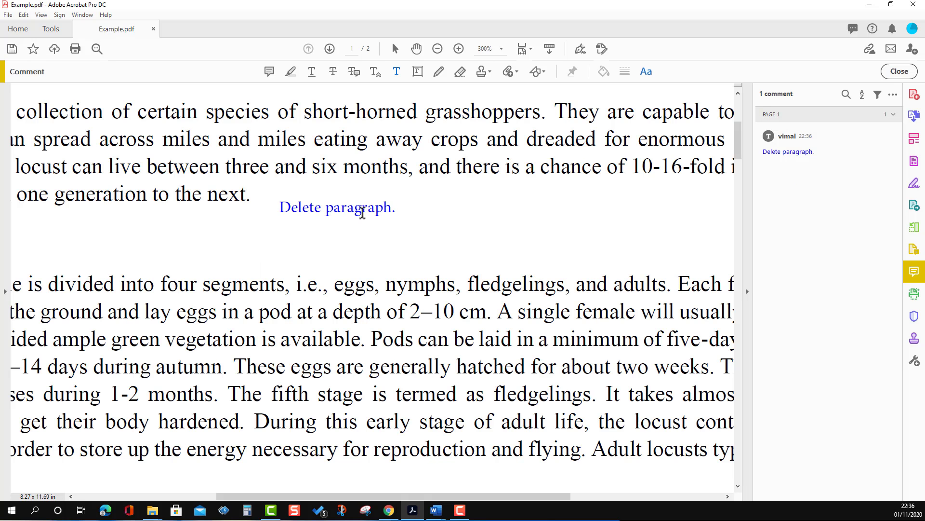
pyautogui.click(646, 72)
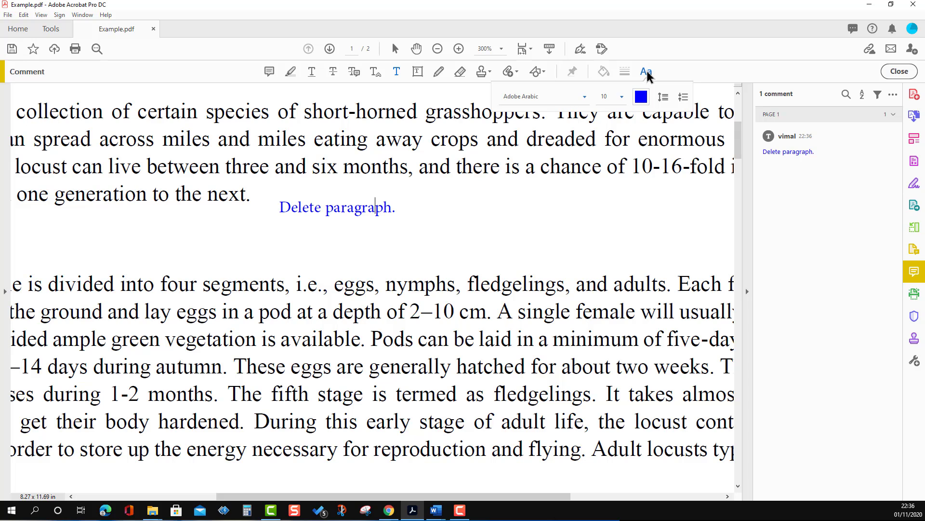
pyautogui.click(585, 97)
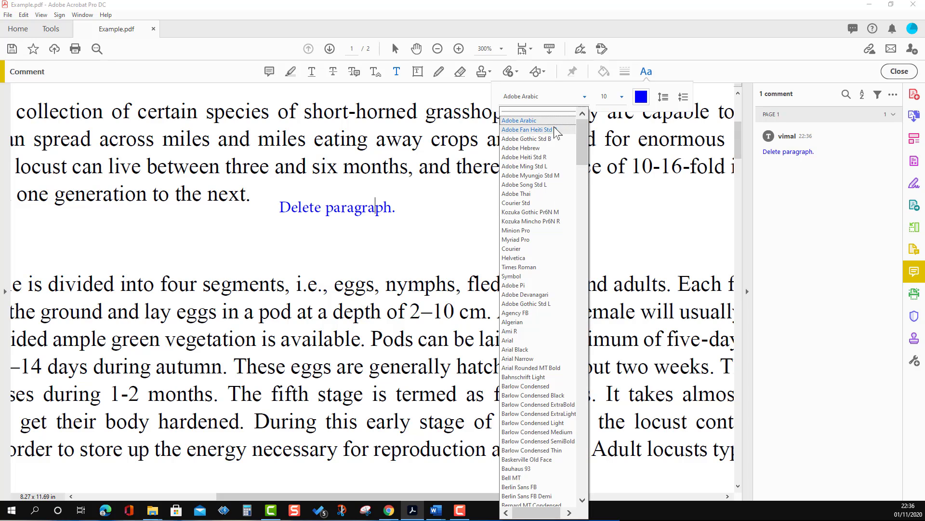
pyautogui.click(520, 148)
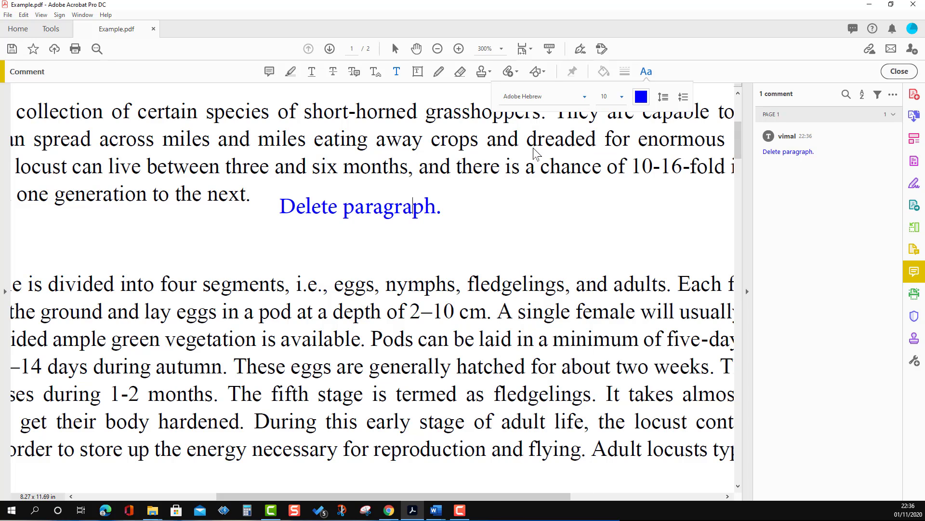
# Set the "Delete paragraph." comment's text size to 12 and its colour to red
pyautogui.click(622, 97)
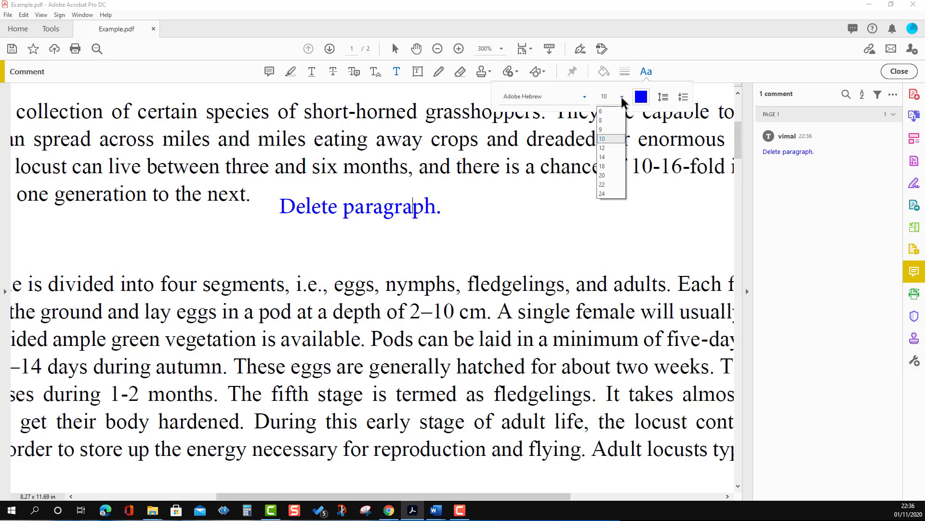
pyautogui.click(608, 159)
pyautogui.click(621, 97)
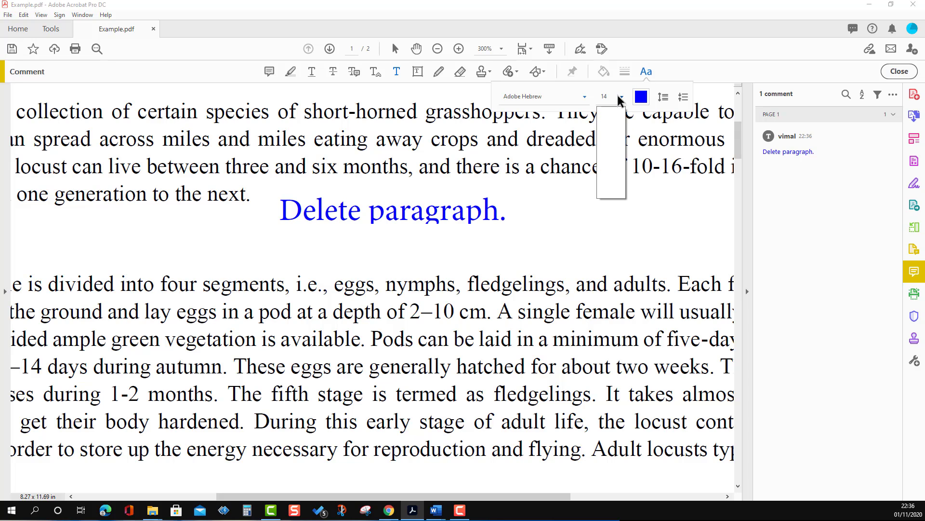
pyautogui.click(609, 148)
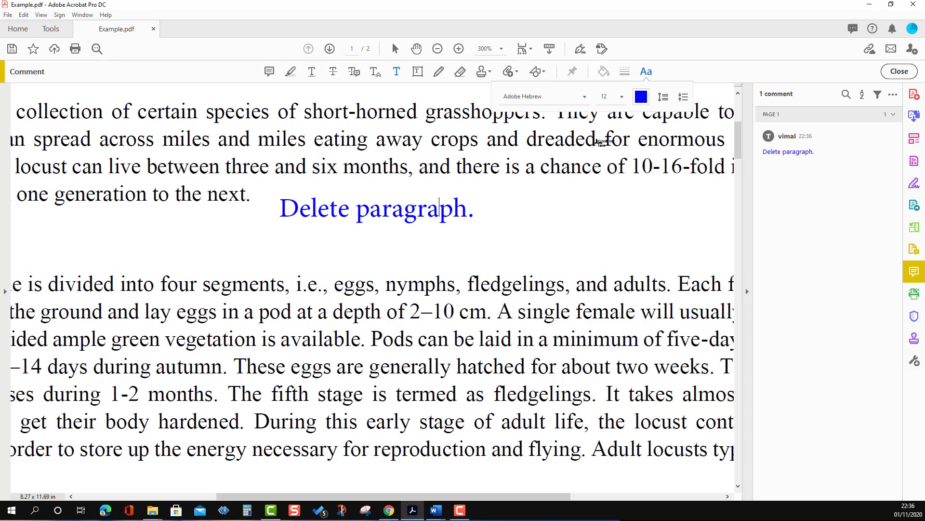
pyautogui.click(641, 97)
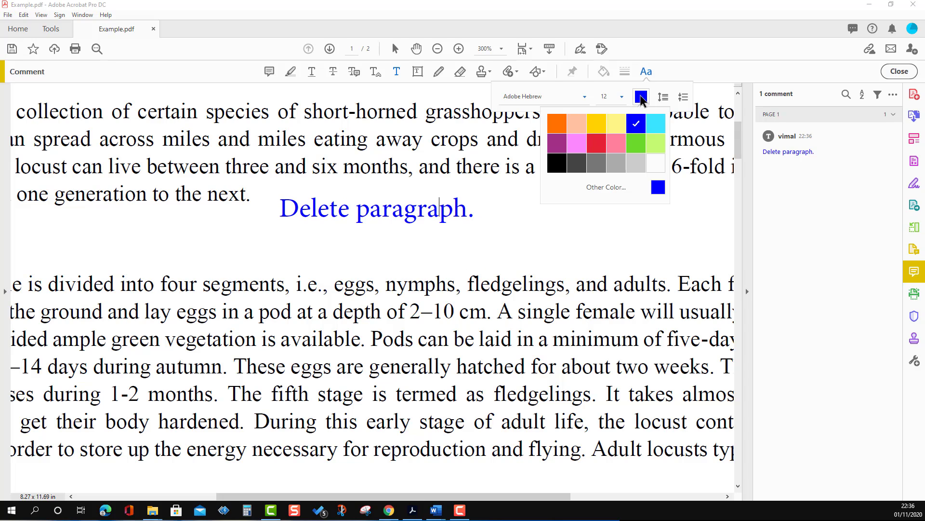
pyautogui.click(596, 142)
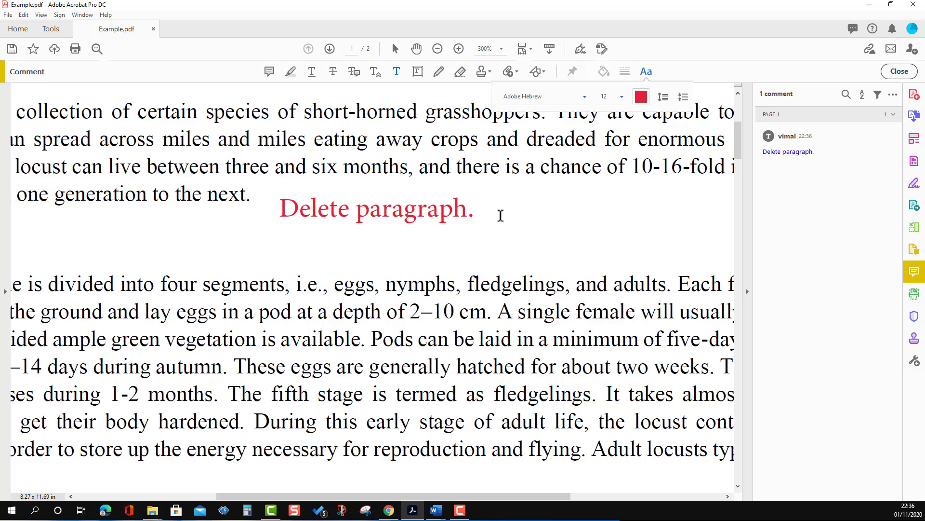
pyautogui.click(479, 251)
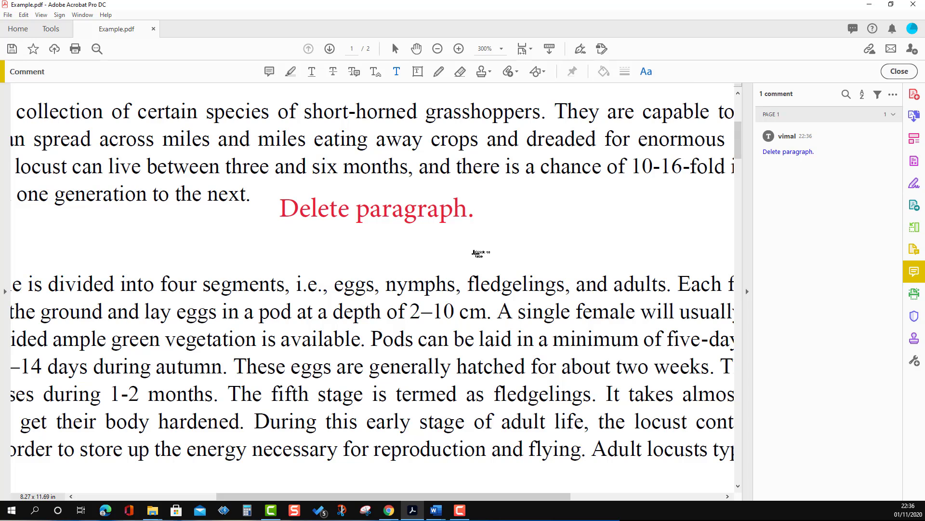
# Move the "Delete paragraph." comment up beside the last line of the first paragraph
pyautogui.click(429, 215)
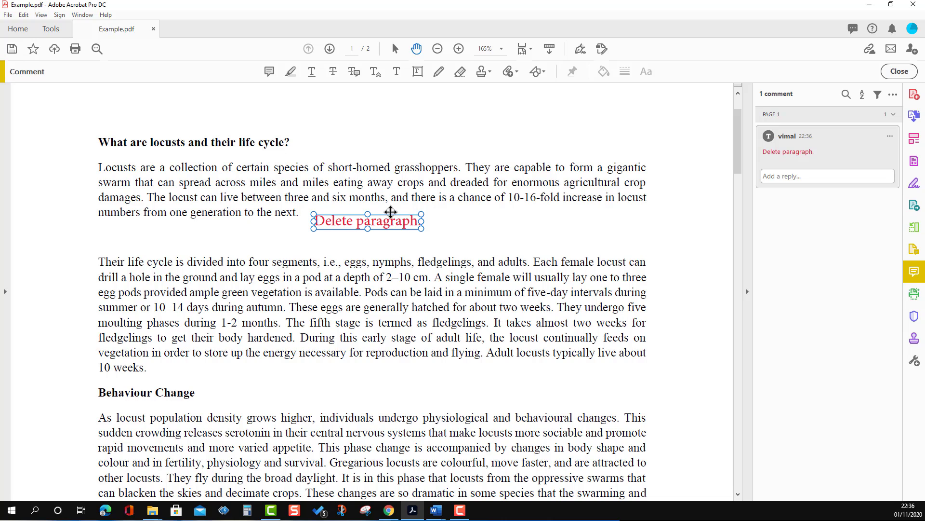
pyautogui.moveTo(391, 214)
pyautogui.mouseDown()
pyautogui.moveTo(402, 248)
pyautogui.moveTo(420, 218)
pyautogui.moveTo(379, 204)
pyautogui.mouseUp()
pyautogui.click(386, 203)
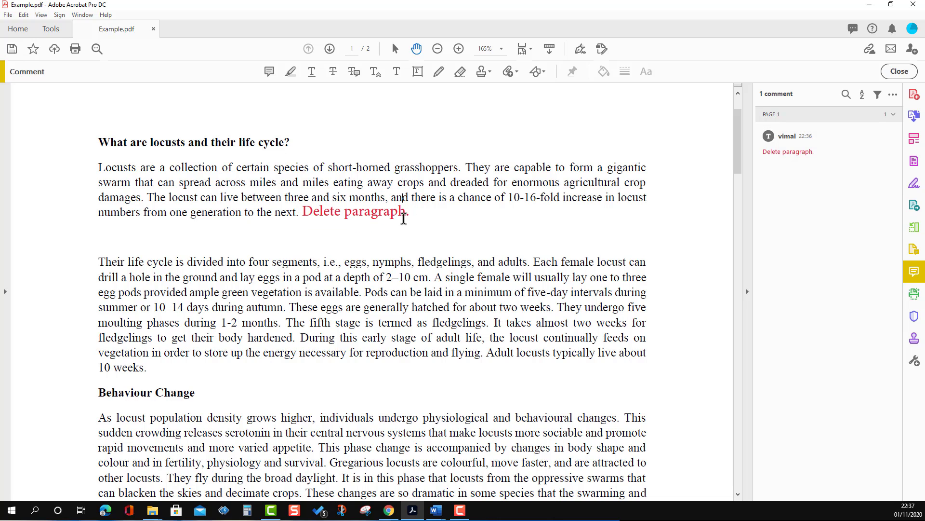
# Widen the "Delete paragraph." comment box to about twice its width by extending its lower-right corner
pyautogui.click(386, 212)
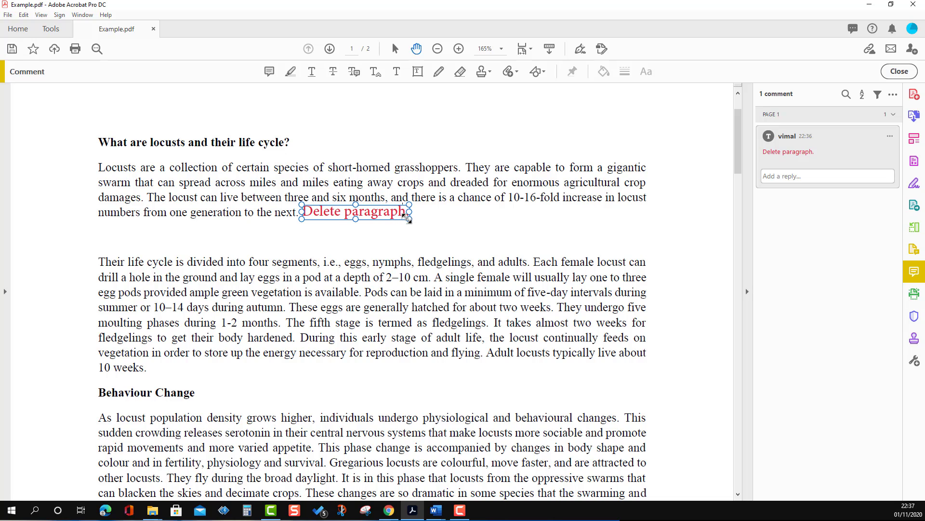
pyautogui.moveTo(407, 219); pyautogui.dragTo(404, 215)
pyautogui.moveTo(407, 218); pyautogui.dragTo(523, 223)
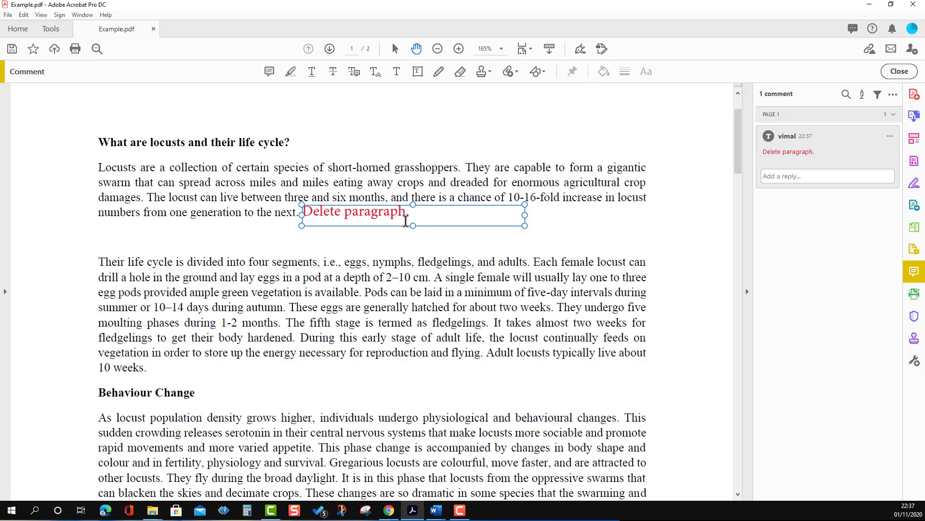
pyautogui.click(487, 226)
pyautogui.click(492, 223)
pyautogui.click(485, 225)
pyautogui.click(470, 221)
pyautogui.click(499, 222)
pyautogui.click(454, 220)
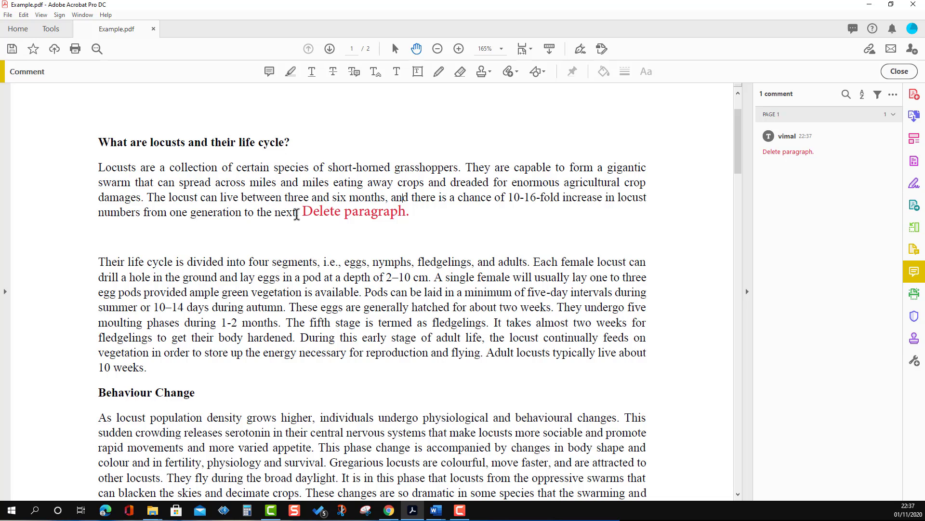
# Copy the whole first paragraph under the heading "What are locusts and their life cycle?"
pyautogui.moveTo(300, 213); pyautogui.dragTo(108, 168)
pyautogui.rightClick(107, 170)
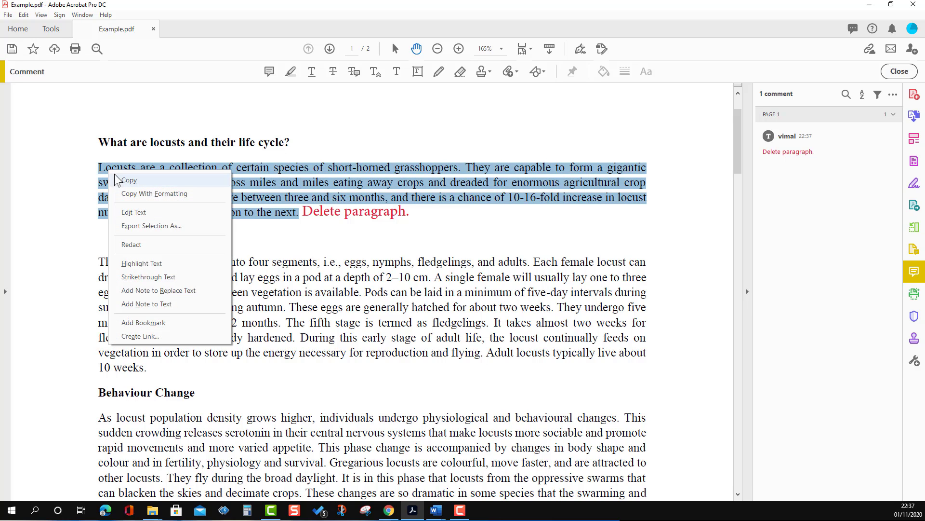
pyautogui.click(126, 181)
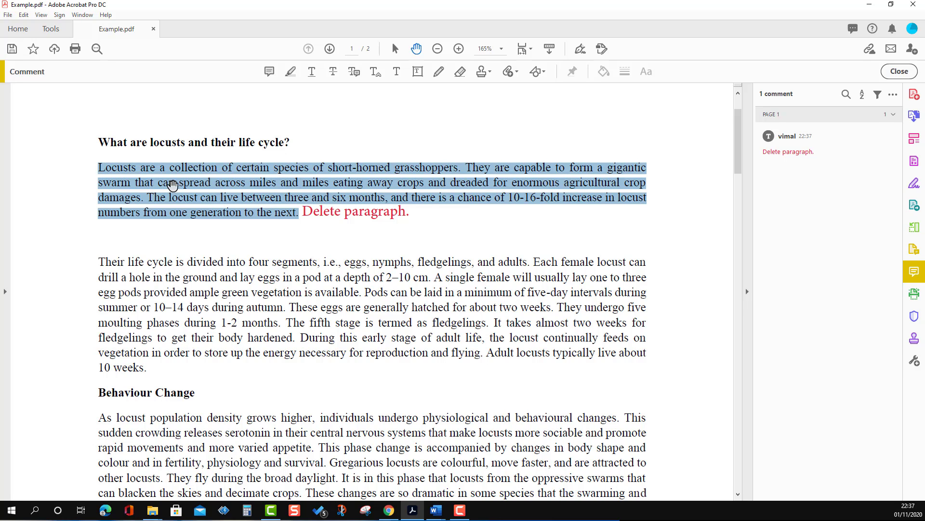
# Add a new text comment after "10 weeks." in the second paragraph and paste the copied paragraph into it
pyautogui.hotkey('ctrl', '-')
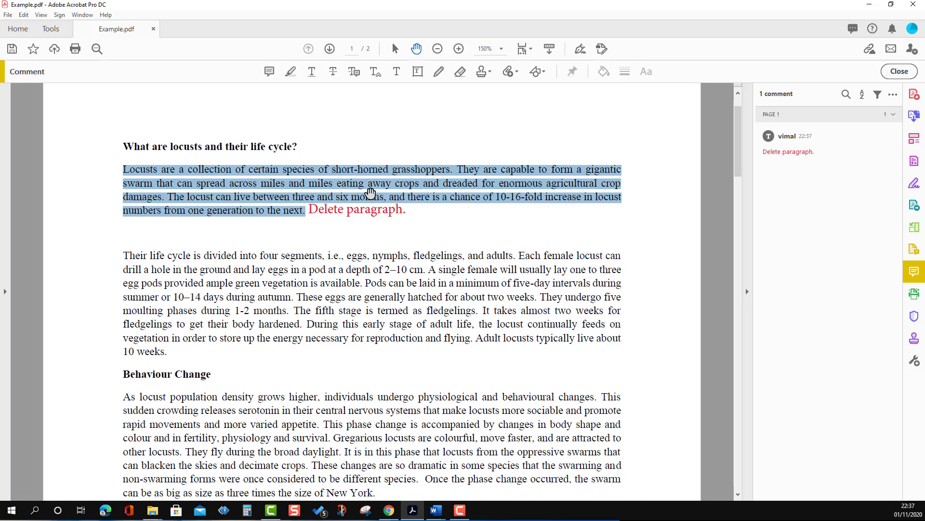
pyautogui.click(396, 72)
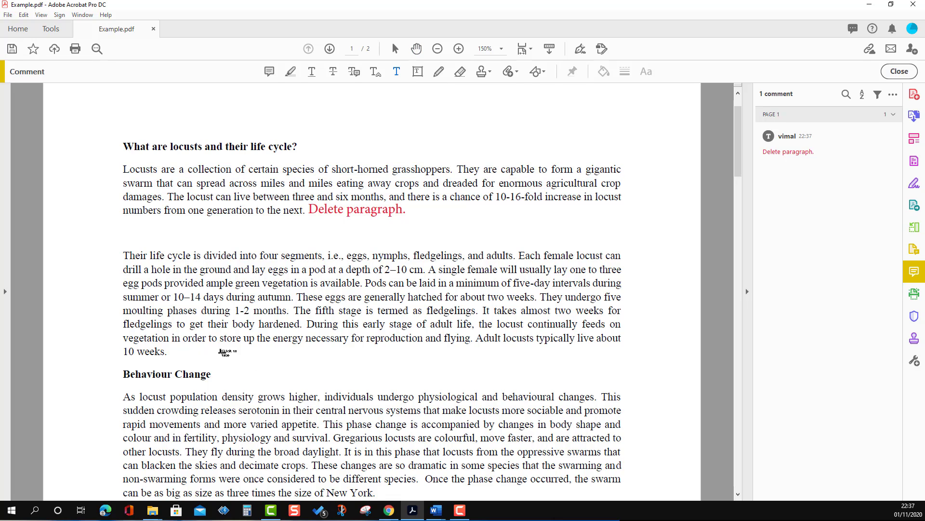
pyautogui.click(220, 351)
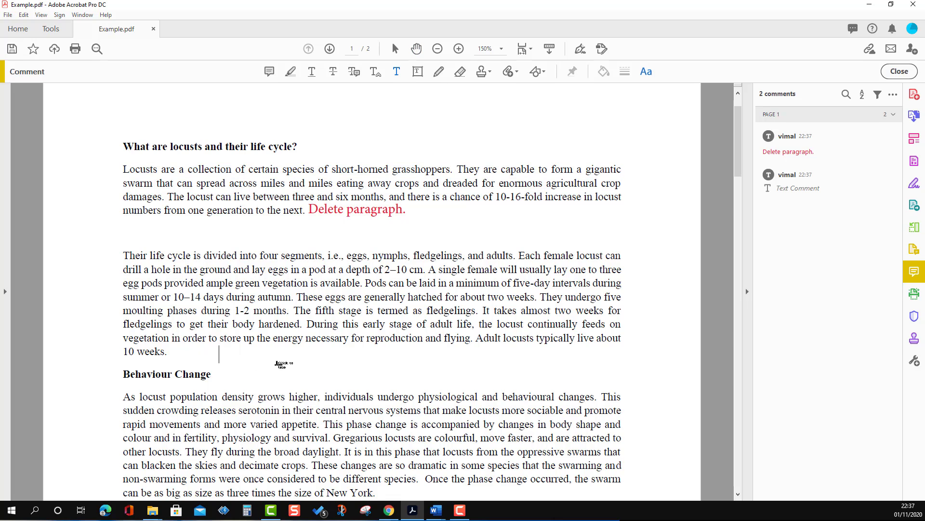
pyautogui.rightClick(220, 352)
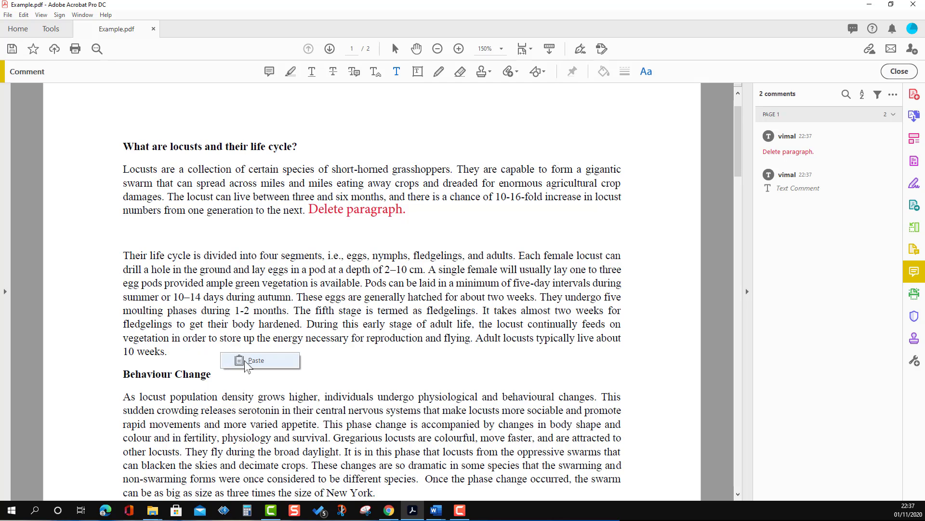
pyautogui.click(255, 360)
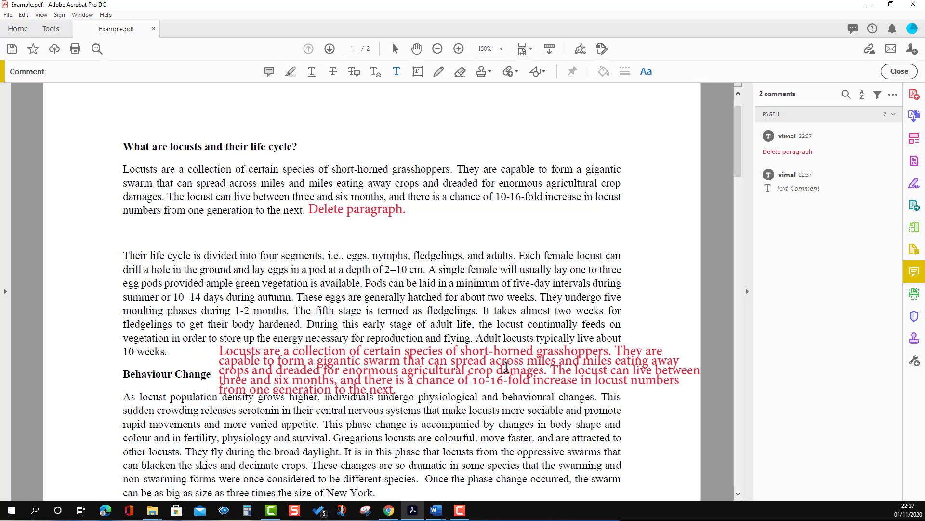
# Set the pasted comment's font to Adobe Arabic and its text size to 10
pyautogui.scroll(-1, 507, 366)
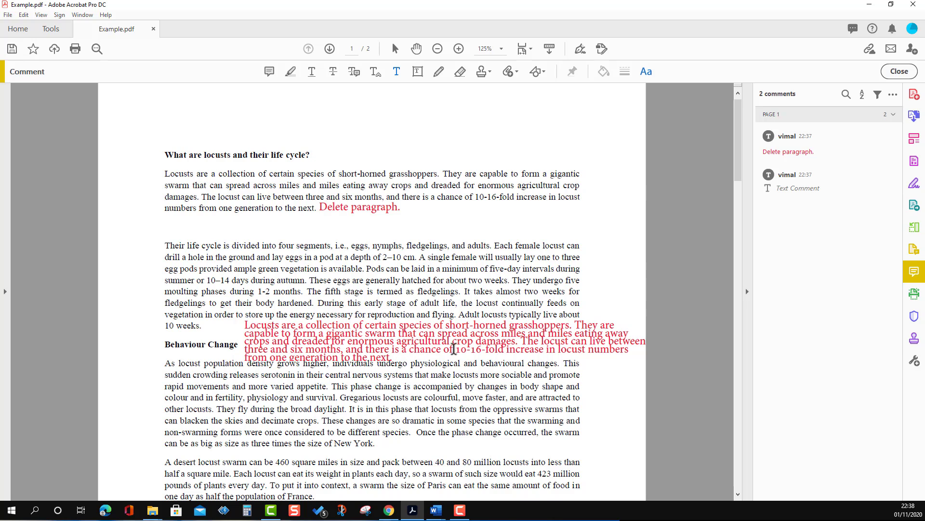
pyautogui.click(646, 73)
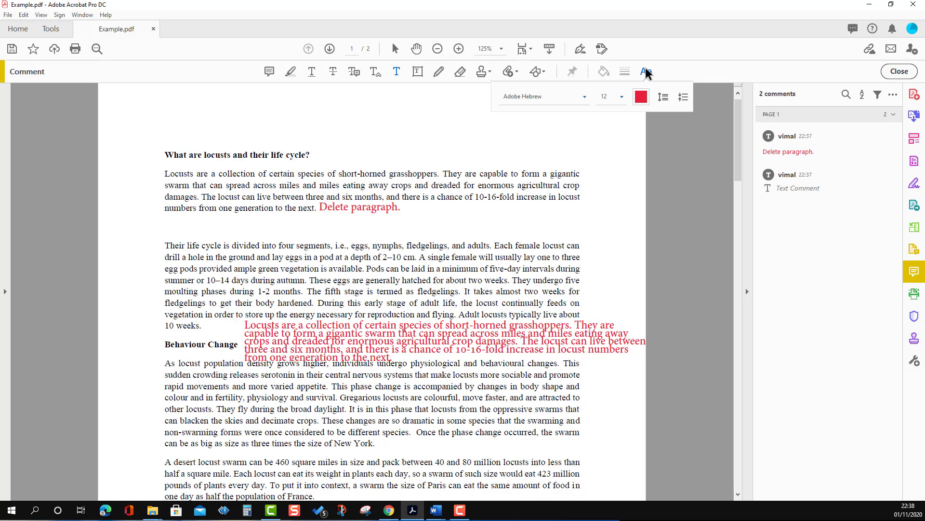
pyautogui.click(584, 97)
pyautogui.click(528, 120)
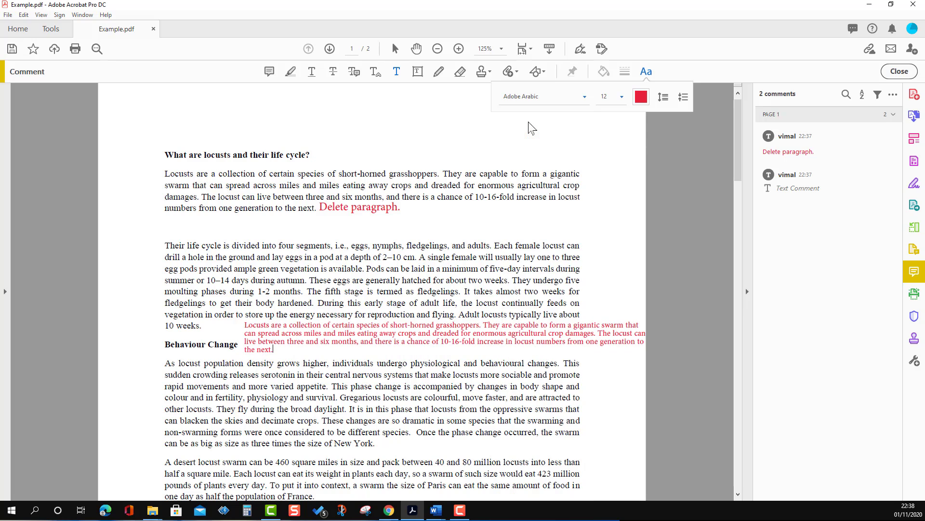
pyautogui.click(621, 98)
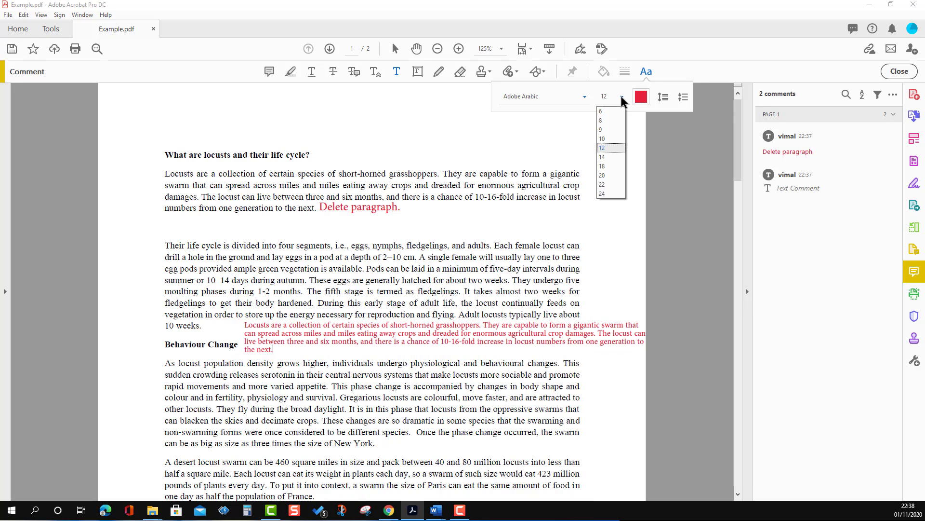
pyautogui.click(604, 139)
# Try light yellow as the pasted comment's text colour and return it to red
pyautogui.click(641, 97)
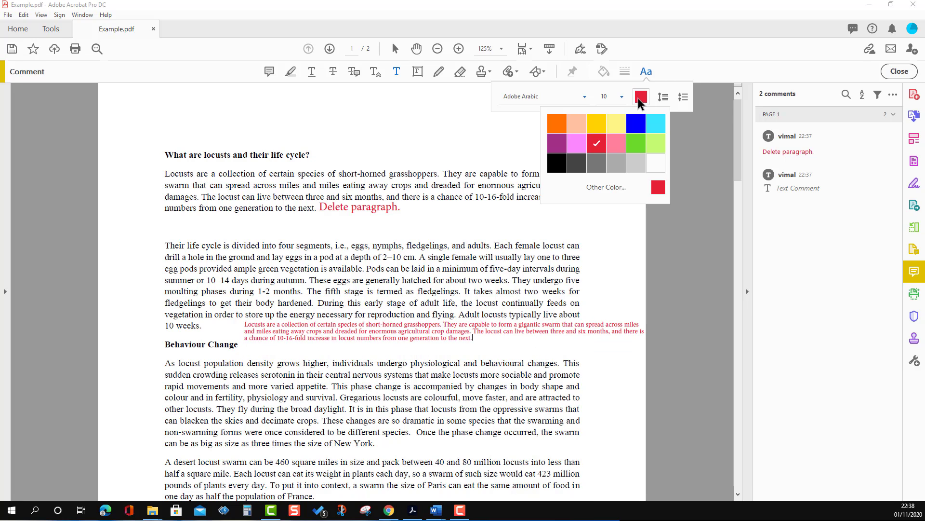
pyautogui.click(616, 124)
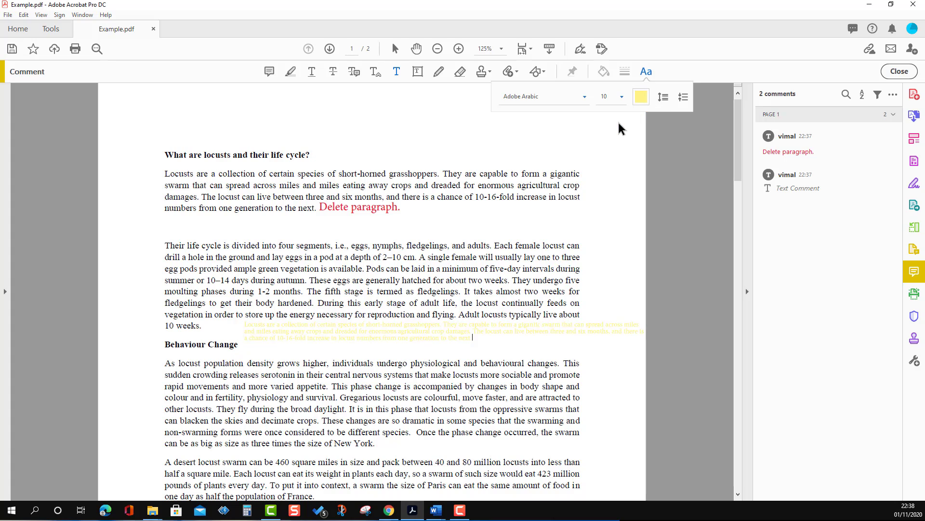
pyautogui.click(640, 97)
pyautogui.click(596, 141)
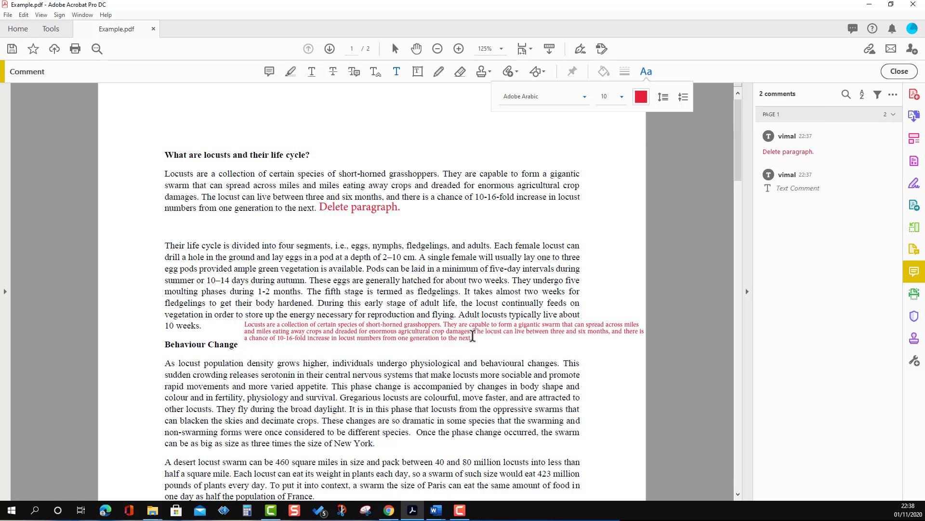
# Increase the line spacing of the pasted comment by six increments
pyautogui.click(664, 97)
pyautogui.click(664, 97)
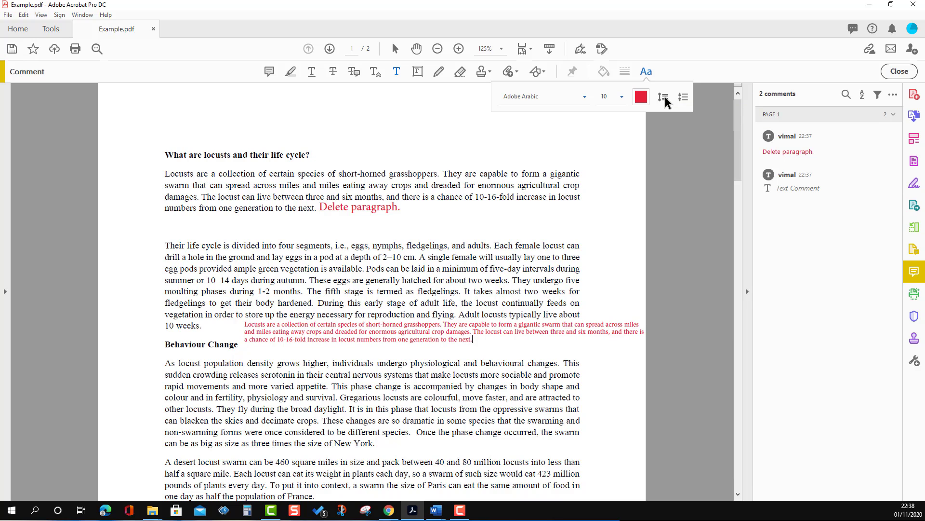
pyautogui.click(664, 97)
pyautogui.click(665, 98)
pyautogui.click(664, 97)
pyautogui.click(665, 98)
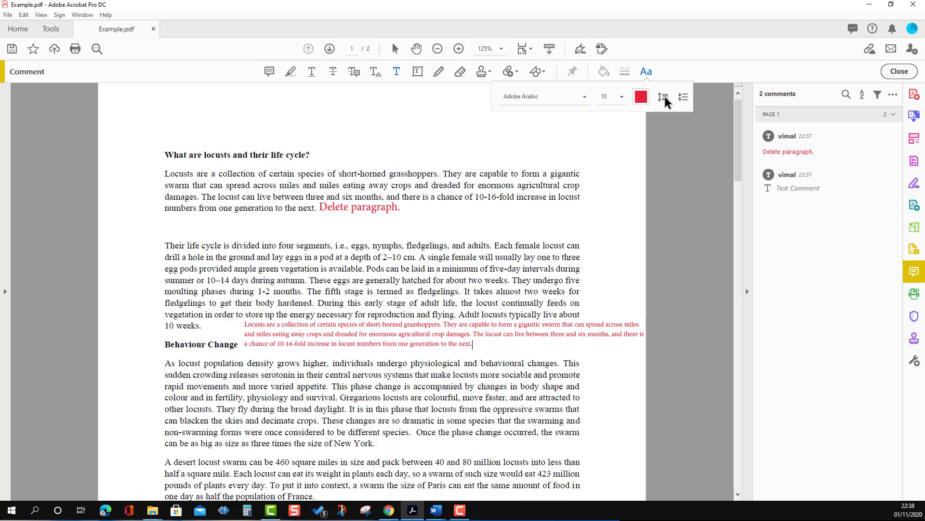
# Increase the pasted comment's line spacing by two more increments and decrease it by four increments
pyautogui.click(664, 98)
pyautogui.click(665, 97)
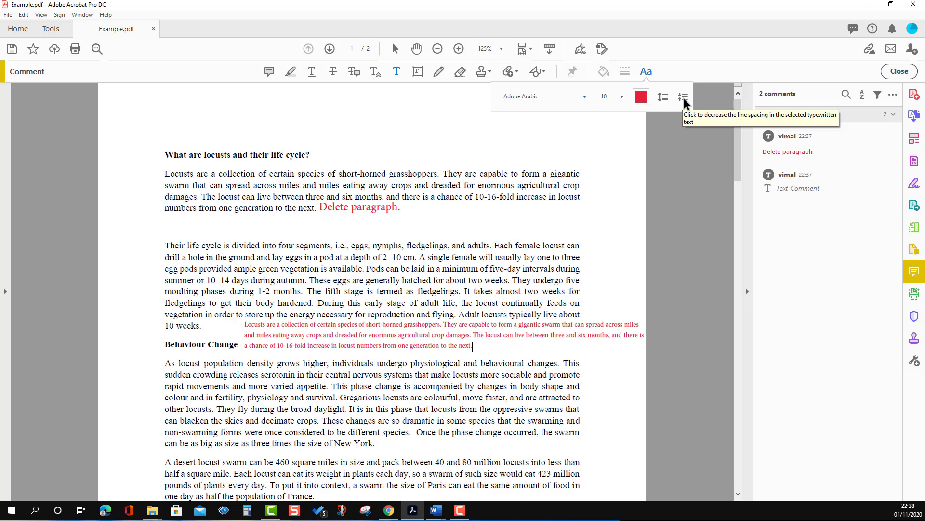
pyautogui.click(683, 97)
pyautogui.click(683, 97)
pyautogui.click(683, 98)
pyautogui.click(684, 97)
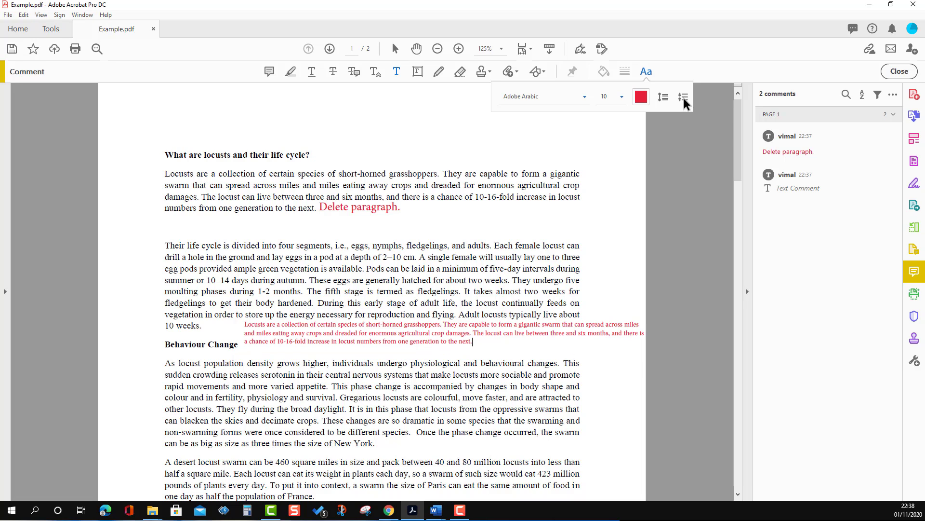
# Move the pasted comment slightly down and to the left, level with the "Behaviour Change" heading
pyautogui.click(530, 329)
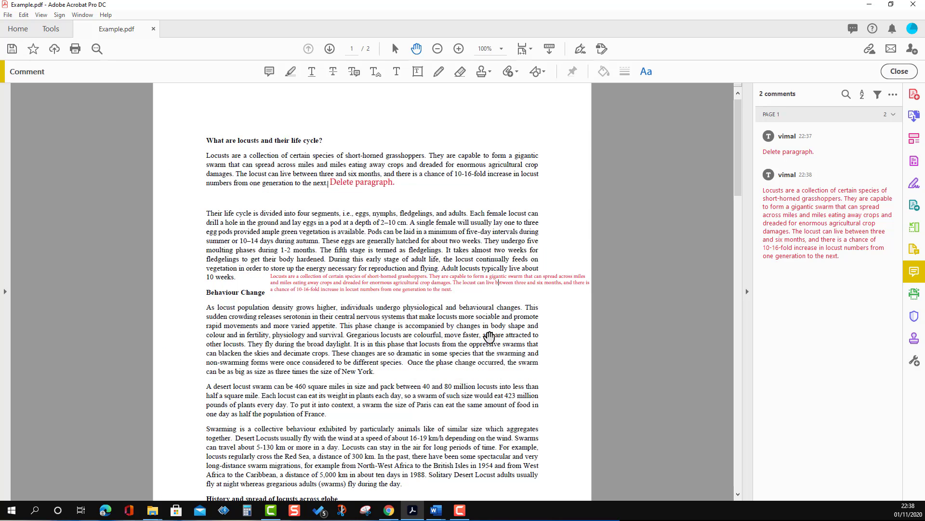
pyautogui.hotkey('ctrl', '-')
pyautogui.click(477, 275)
pyautogui.click(460, 293)
pyautogui.click(459, 291)
pyautogui.click(460, 292)
pyautogui.moveTo(460, 291); pyautogui.dragTo(455, 299)
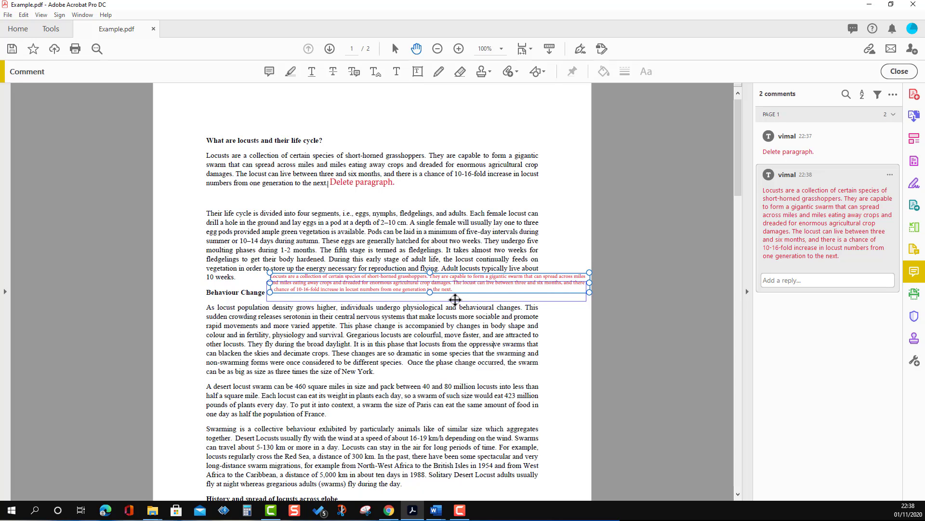
pyautogui.moveTo(456, 299); pyautogui.dragTo(455, 298)
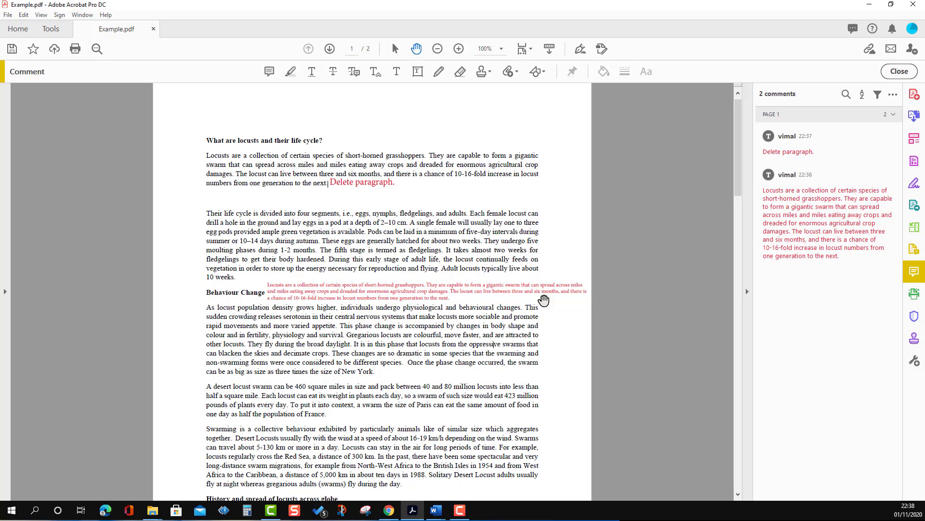
# Narrow the pasted comment's box to the right margin of the body text and move it slightly up
pyautogui.click(584, 292)
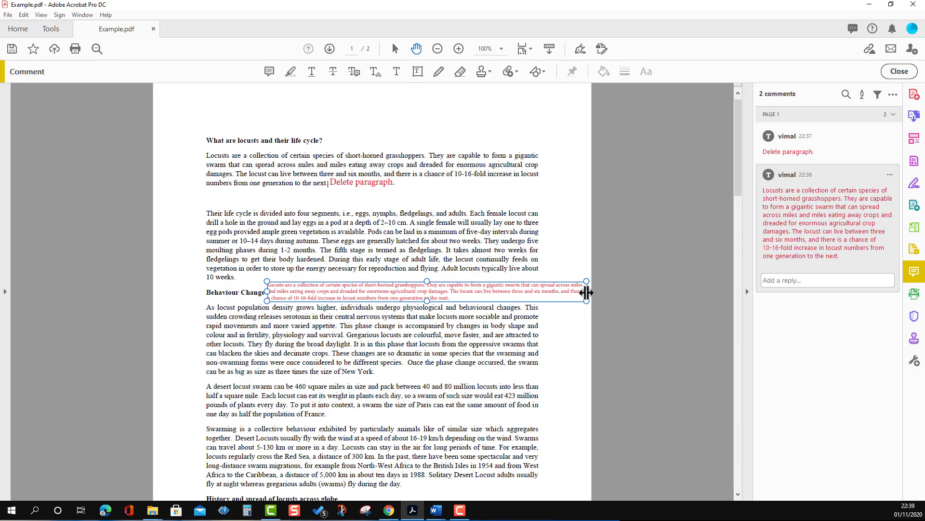
pyautogui.moveTo(586, 292); pyautogui.dragTo(539, 292)
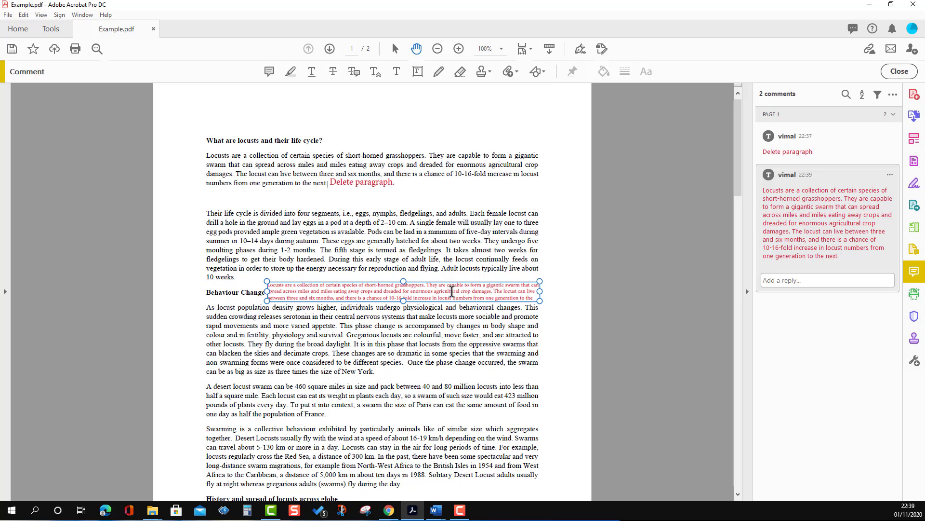
pyautogui.moveTo(452, 291); pyautogui.dragTo(453, 285)
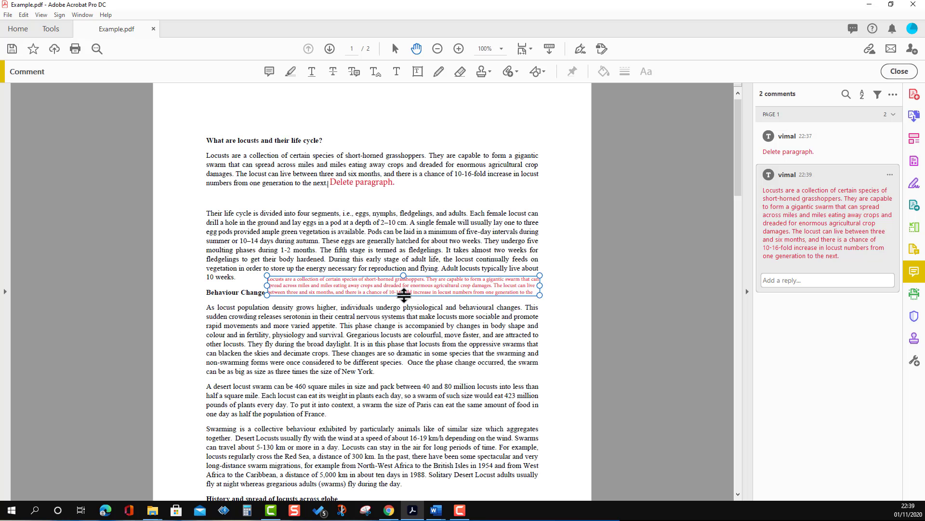
# Spell-check the full text of the pasted comment with the dictionary language set to English (United Kingdom)
pyautogui.click(404, 292)
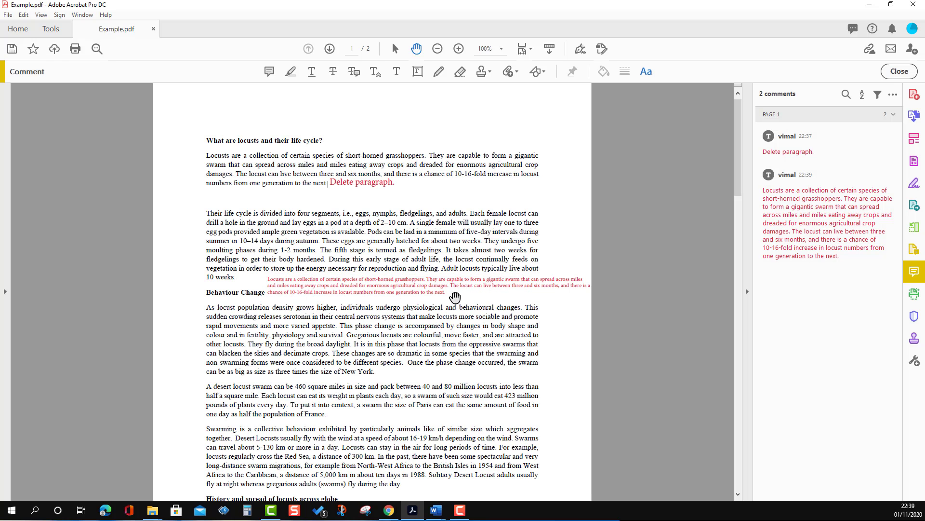
pyautogui.moveTo(448, 292); pyautogui.dragTo(261, 279)
pyautogui.rightClick(289, 285)
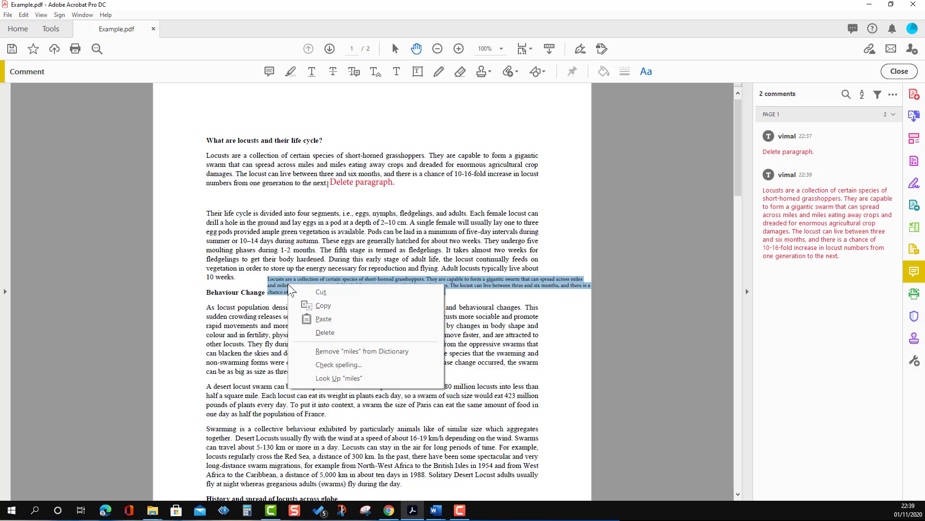
pyautogui.click(352, 368)
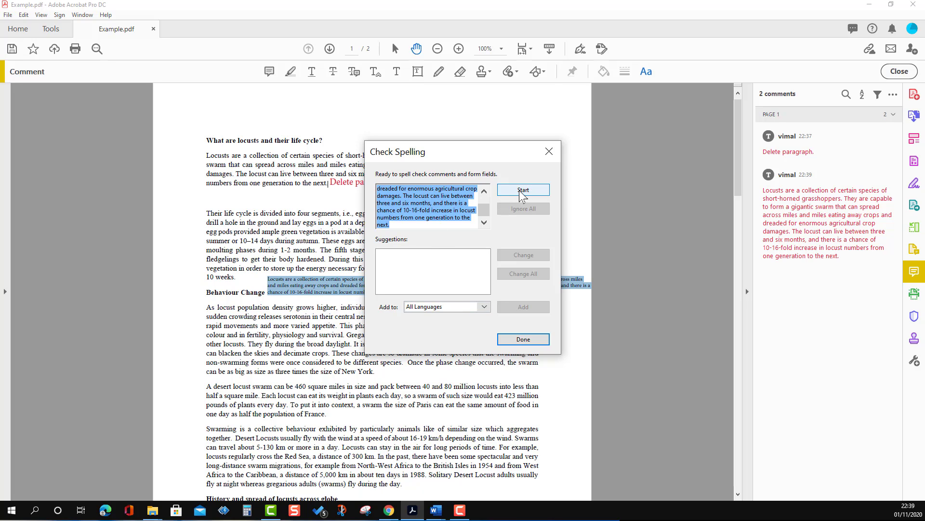
pyautogui.click(484, 307)
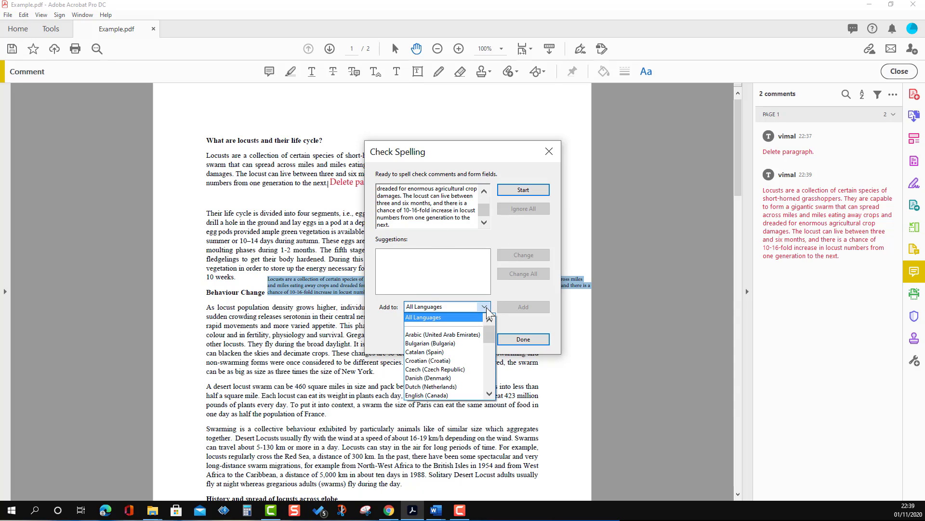
pyautogui.scroll(-2, 456, 362)
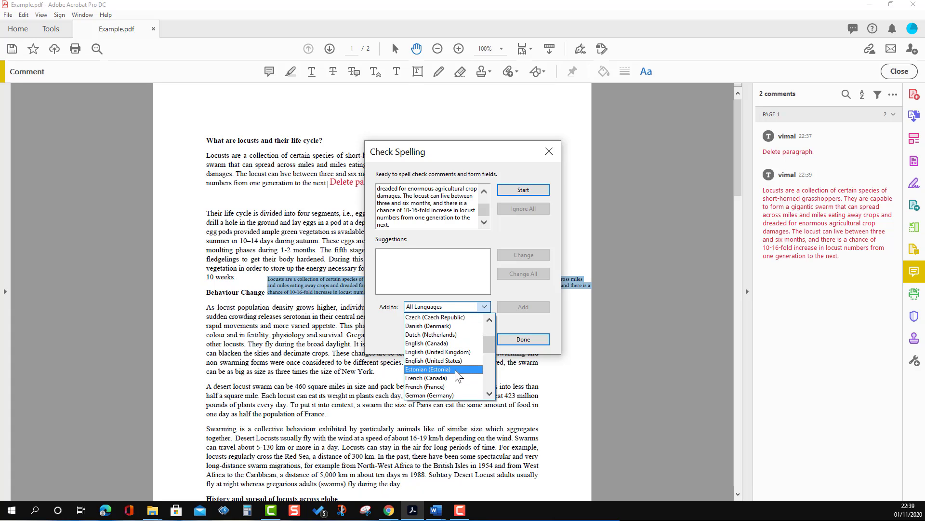
pyautogui.click(453, 352)
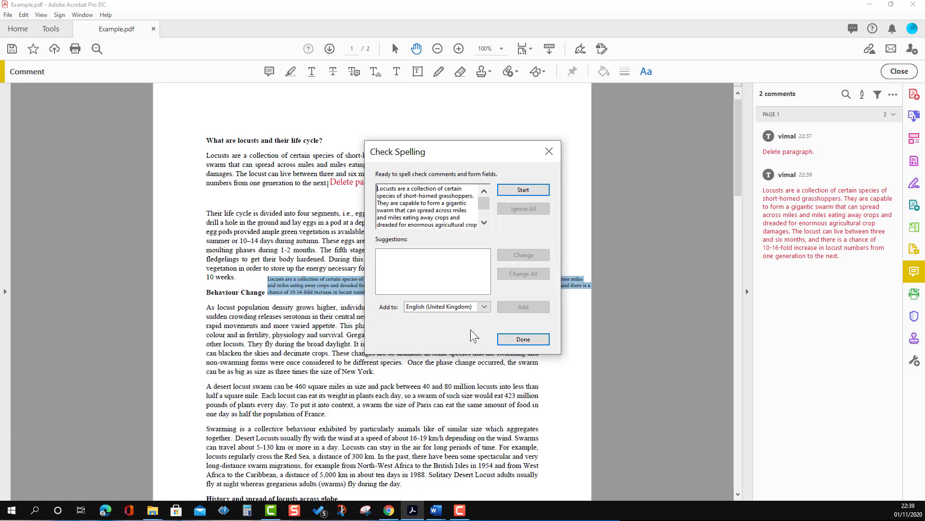
pyautogui.click(524, 190)
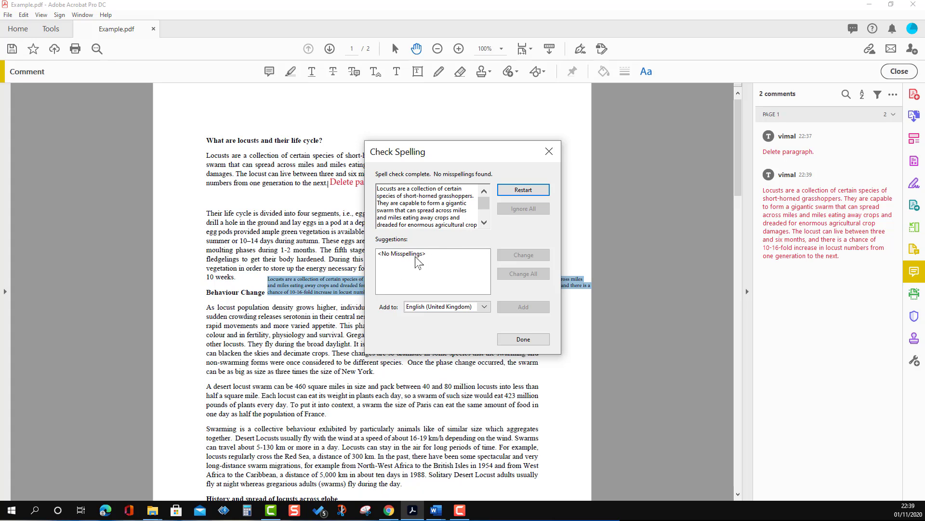
pyautogui.click(514, 340)
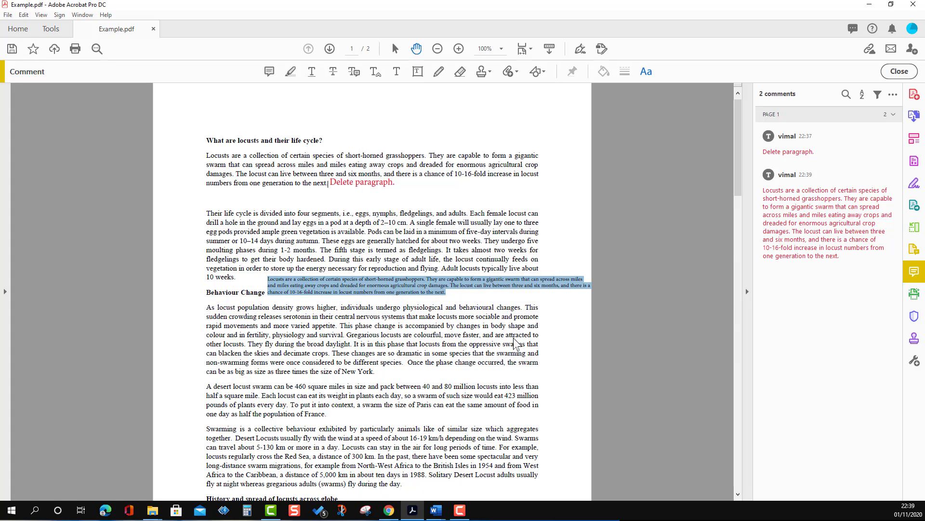
pyautogui.click(486, 316)
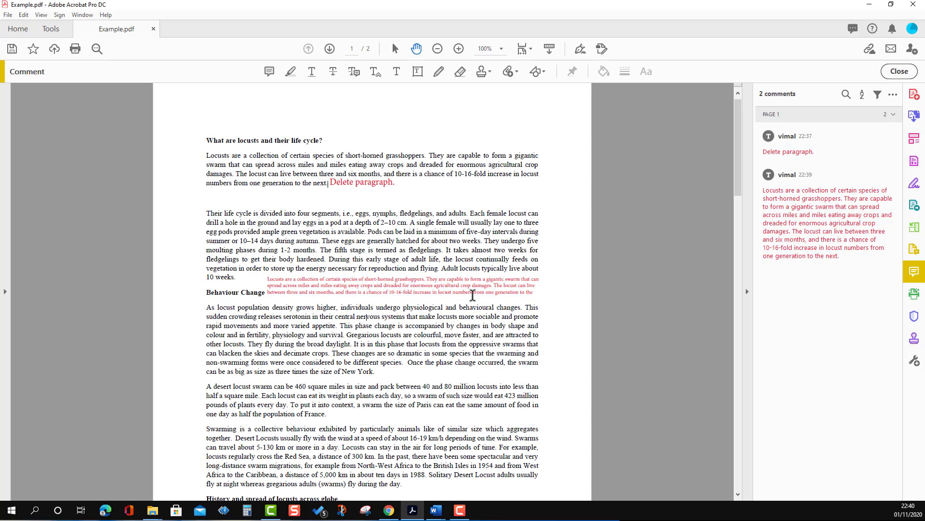
# Set the review status of the pasted comment to Accepted
pyautogui.click(467, 291)
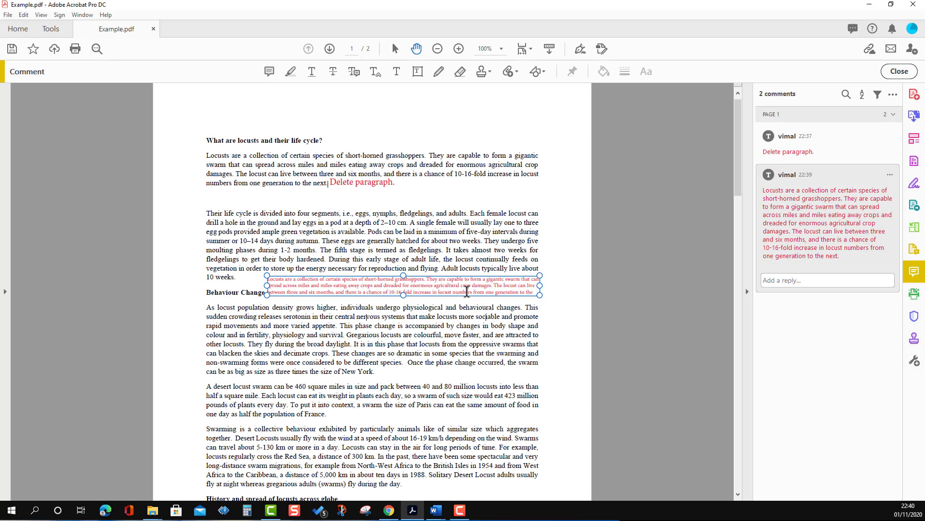
pyautogui.rightClick(467, 291)
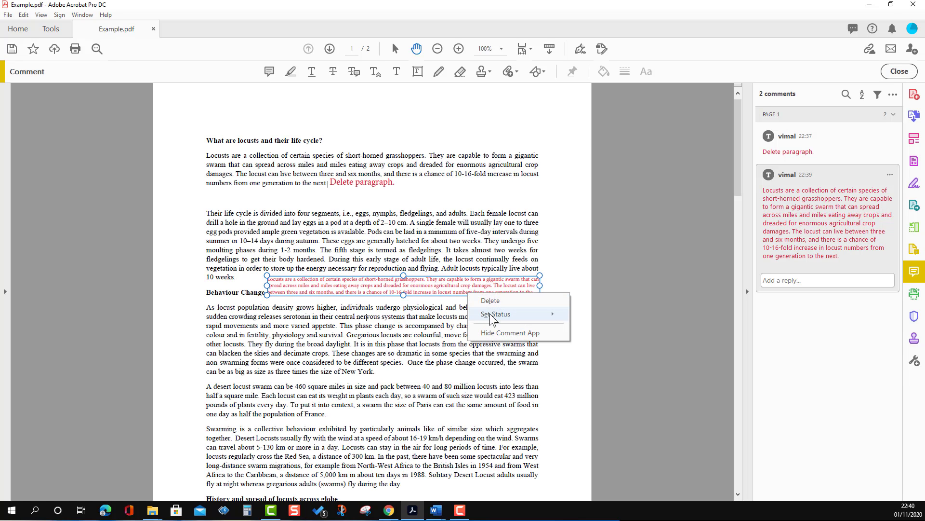
pyautogui.moveTo(492, 318)
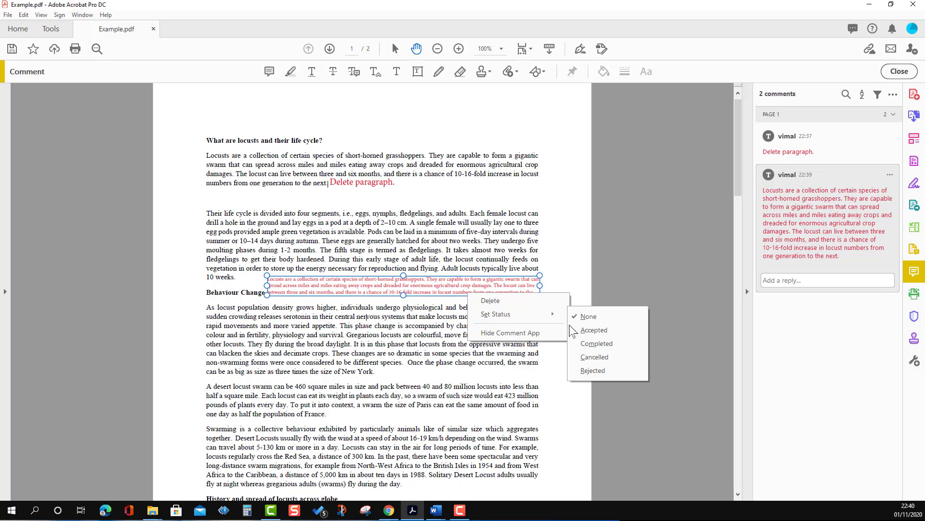
pyautogui.click(598, 332)
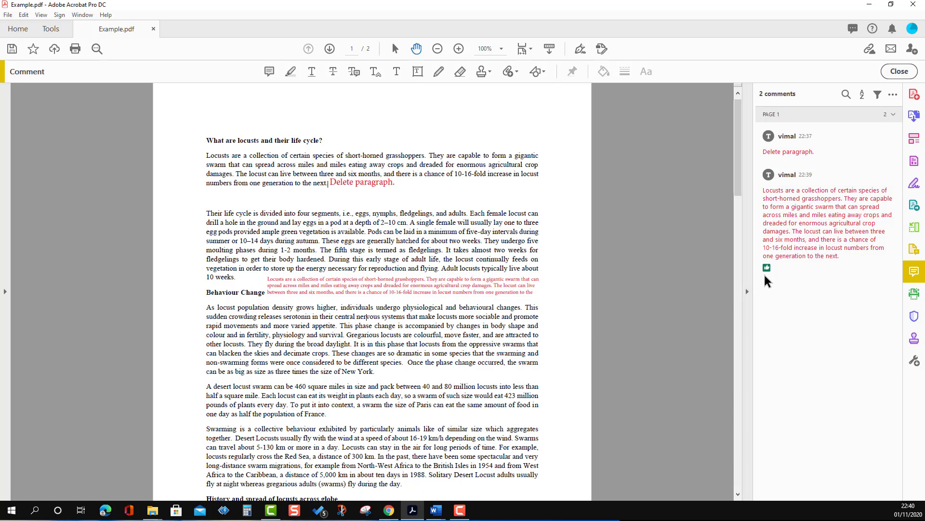
pyautogui.moveTo(767, 270)
# Set the review status of the "Delete paragraph." comment to Rejected
pyautogui.click(382, 185)
pyautogui.press('Escape')
pyautogui.click(382, 187)
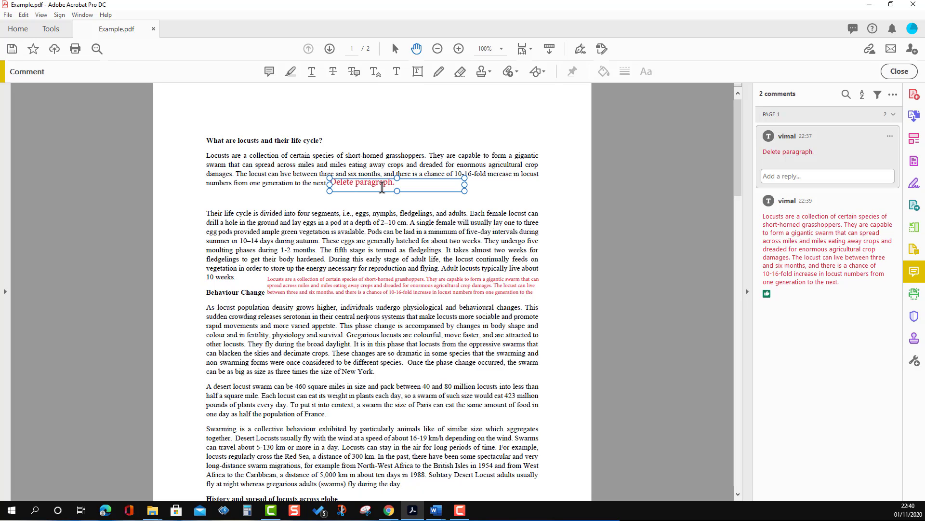
pyautogui.rightClick(382, 188)
pyautogui.moveTo(401, 212)
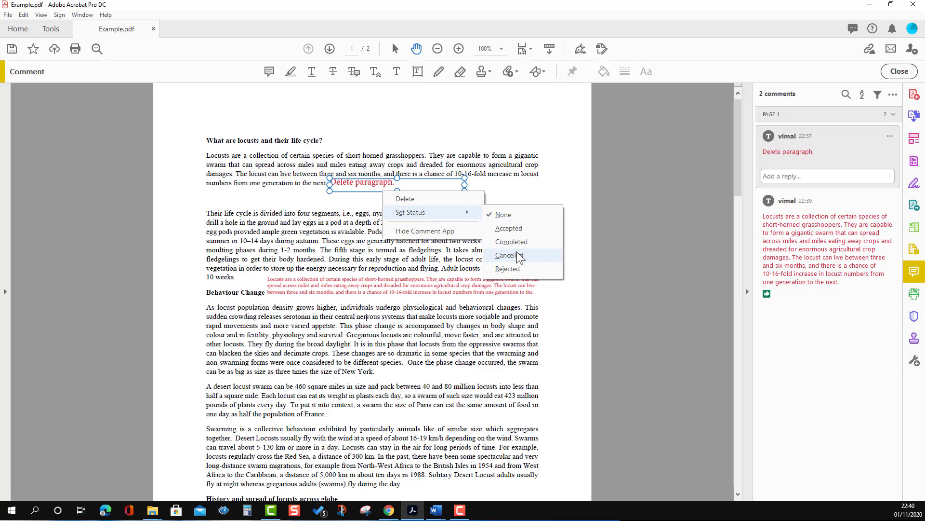
pyautogui.click(507, 255)
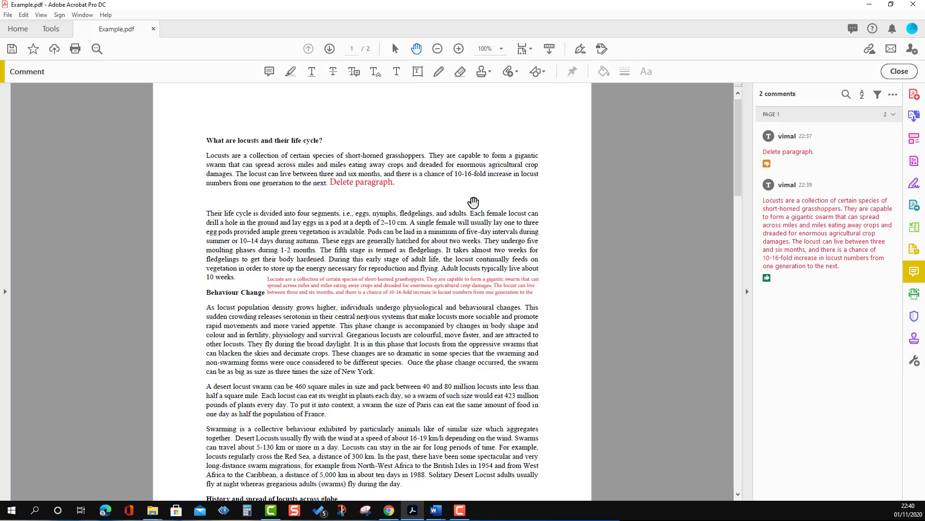
pyautogui.moveTo(768, 164)
pyautogui.moveTo(767, 279)
# Filter the comments to show only those with the status Accepted
pyautogui.click(877, 94)
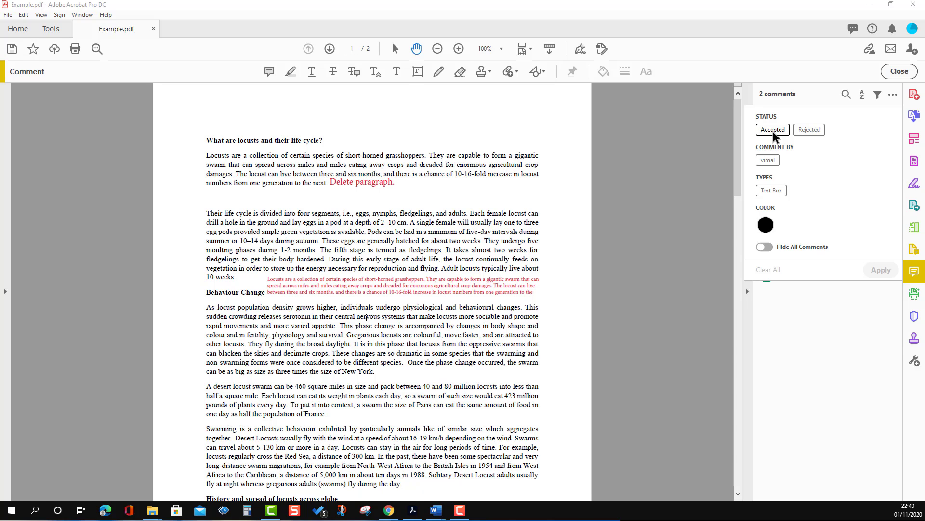
pyautogui.click(773, 130)
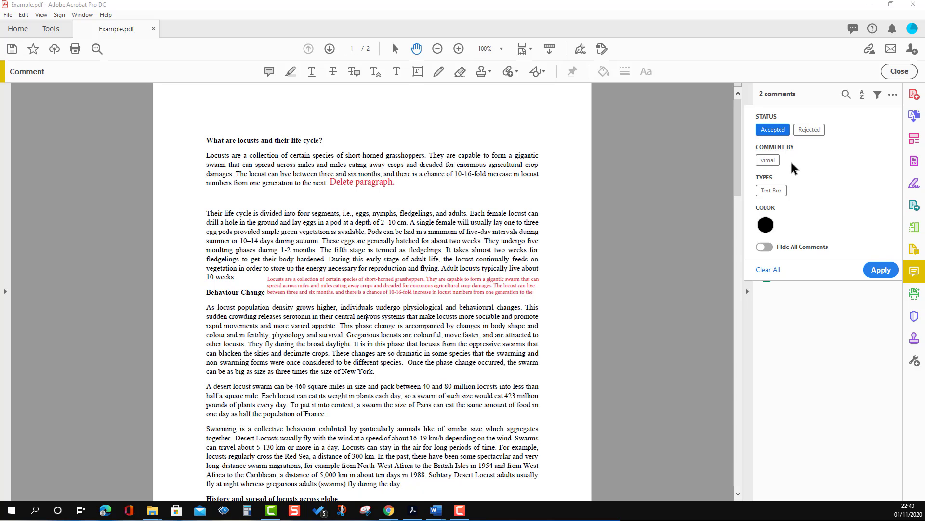
pyautogui.click(881, 270)
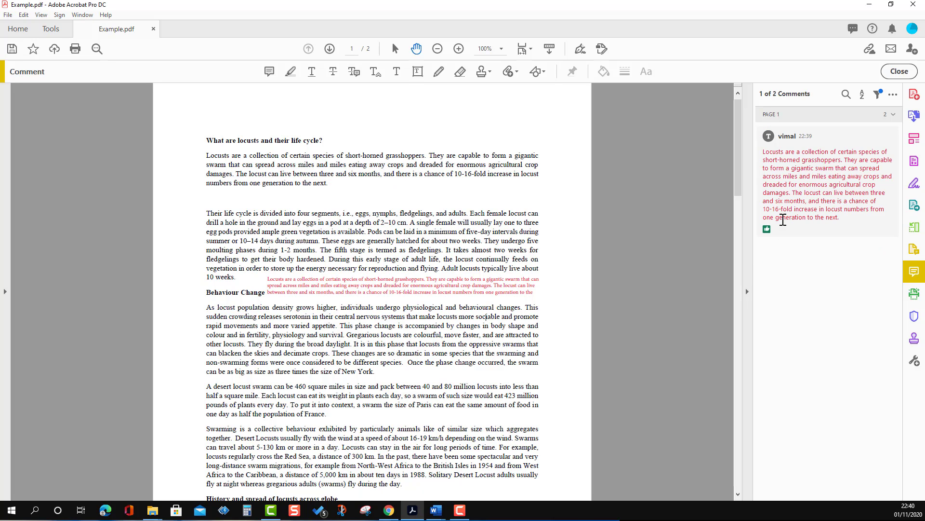
# Change the comment filter to show only comments with the status Rejected
pyautogui.click(879, 93)
pyautogui.click(808, 130)
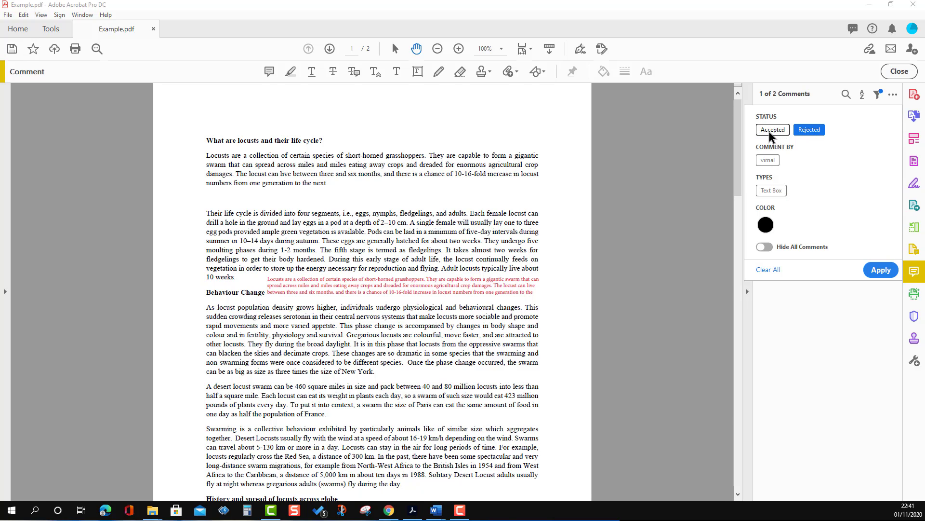
pyautogui.click(881, 273)
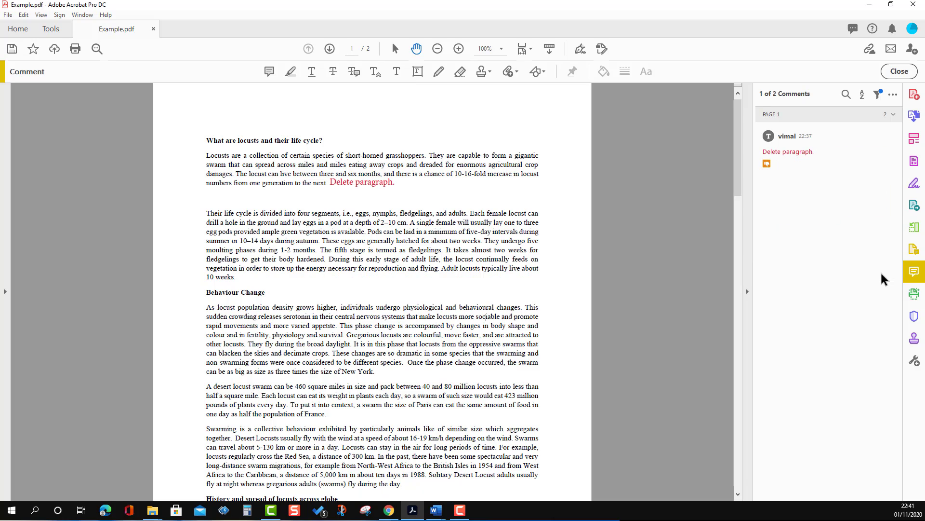
# Extend the comment filter to show both Accepted and Rejected comments
pyautogui.click(878, 96)
pyautogui.click(774, 129)
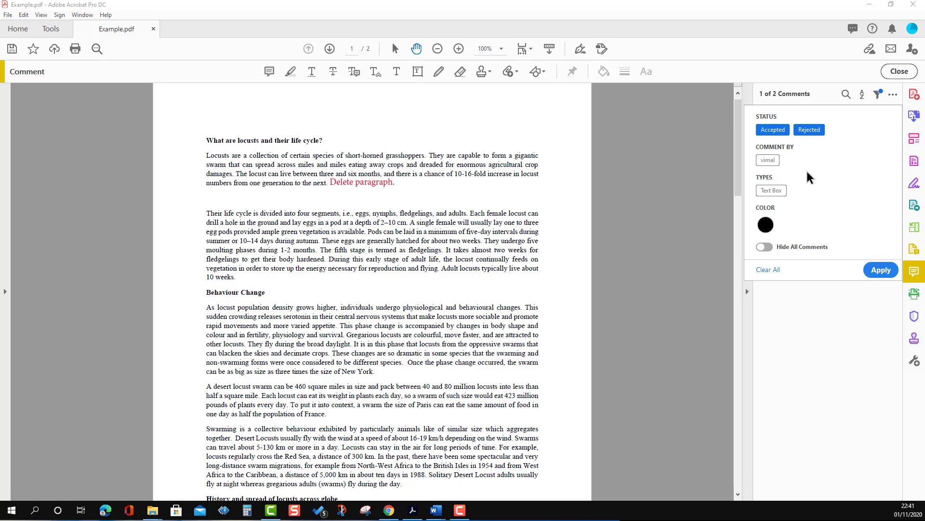
pyautogui.click(875, 269)
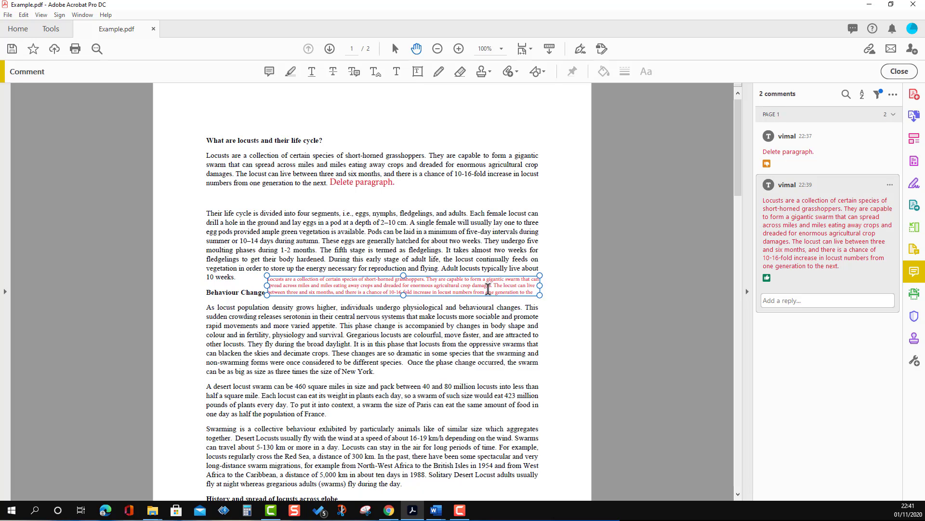
# Delete the pasted comment below the second paragraph and undo the deletion
pyautogui.click(402, 296)
pyautogui.rightClick(394, 293)
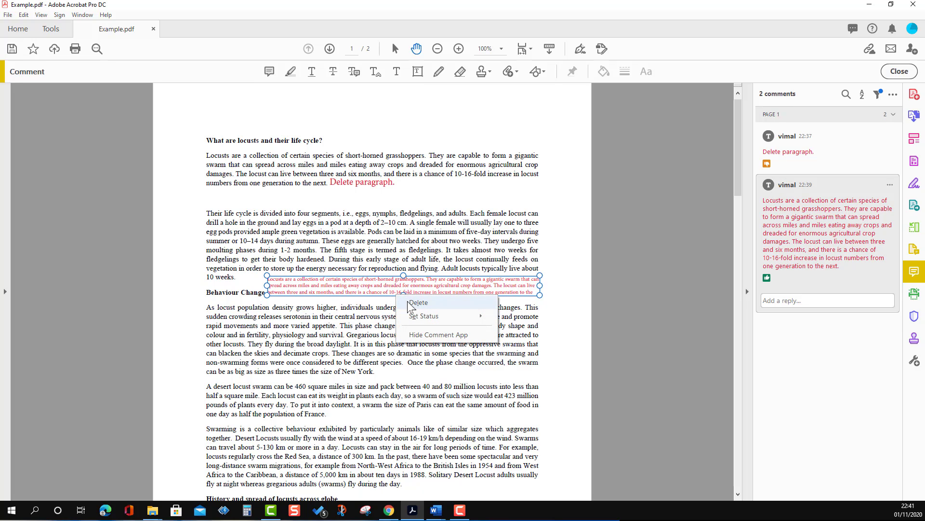
pyautogui.click(417, 303)
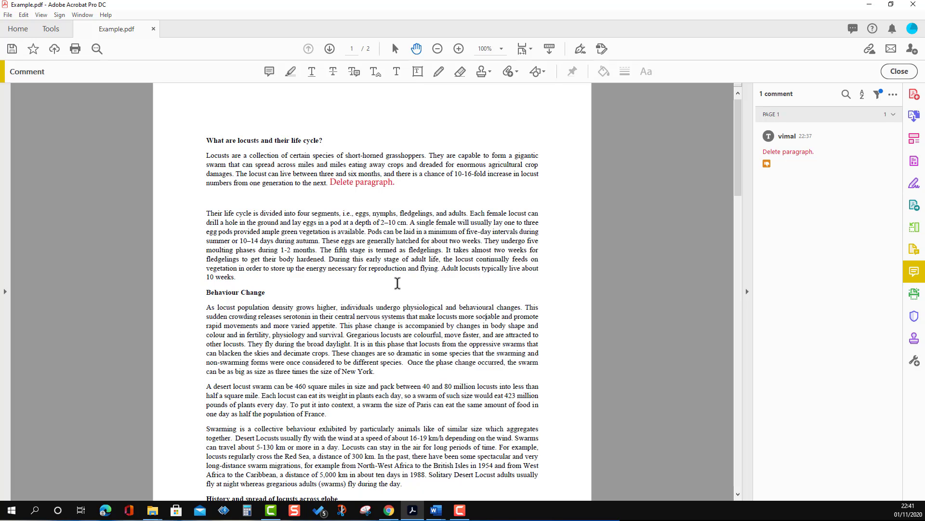
pyautogui.hotkey('ctrl', 'z')
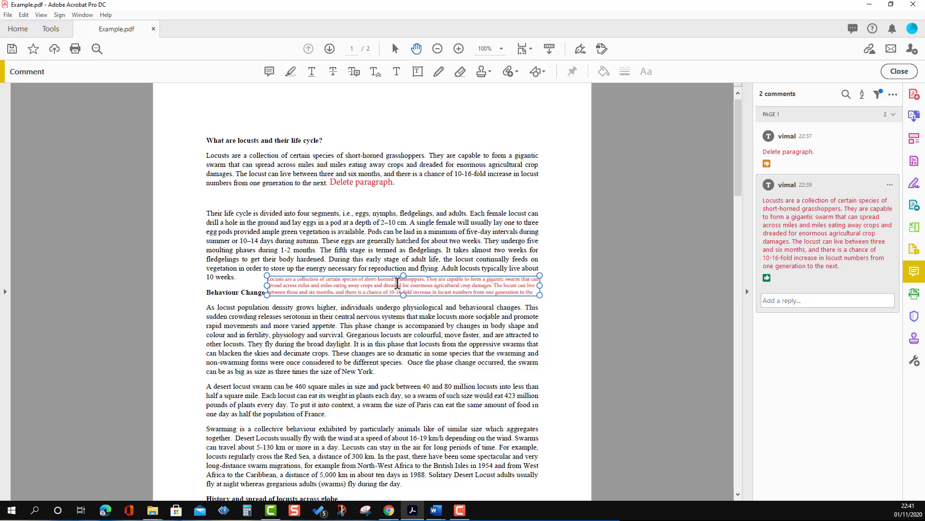
# Open the text of the pasted comment for editing
pyautogui.click(411, 303)
pyautogui.click(415, 296)
pyautogui.click(416, 293)
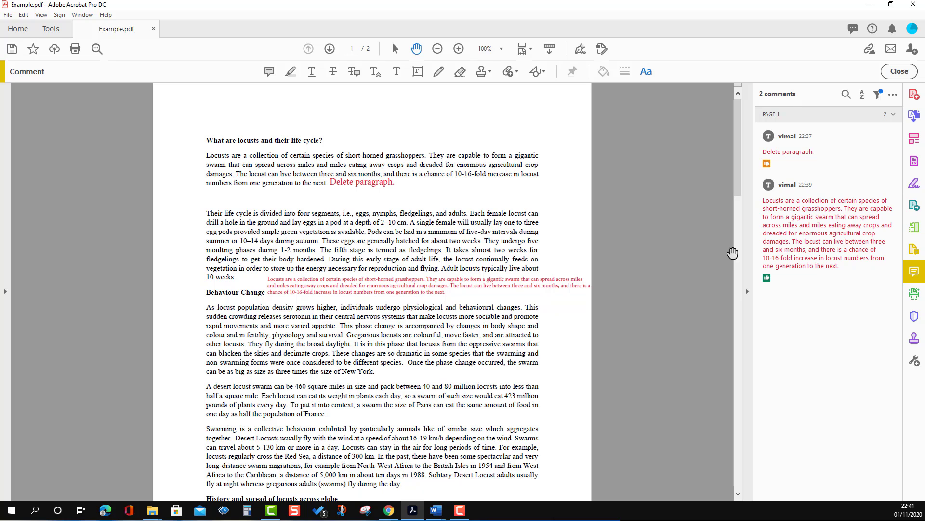
# Post the reply "Comment 2" to the pasted locust paragraph comment in the comment list
pyautogui.click(788, 249)
pyautogui.click(792, 301)
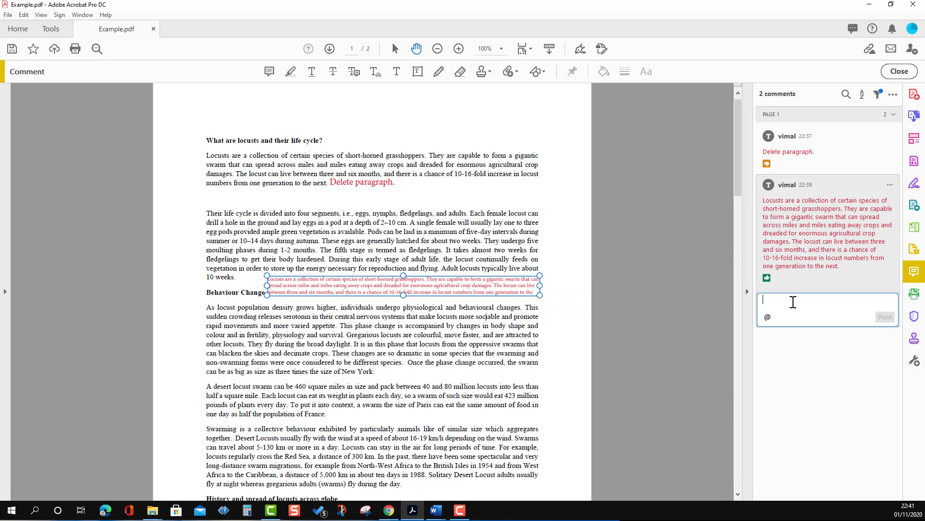
pyautogui.write('Comment 2')
pyautogui.click(886, 317)
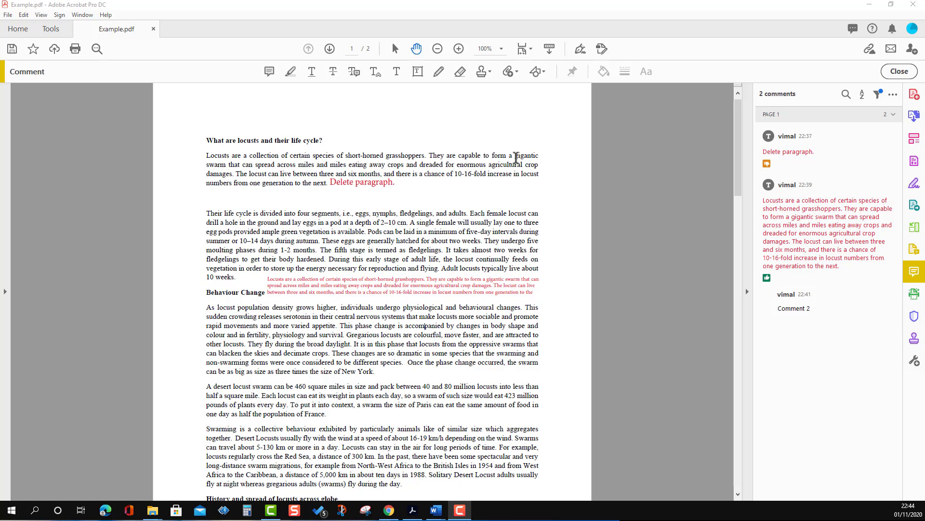
# Close the Comment tools and open the "Delete paragraph." text comment on the page for editing
pyautogui.click(268, 71)
pyautogui.click(899, 72)
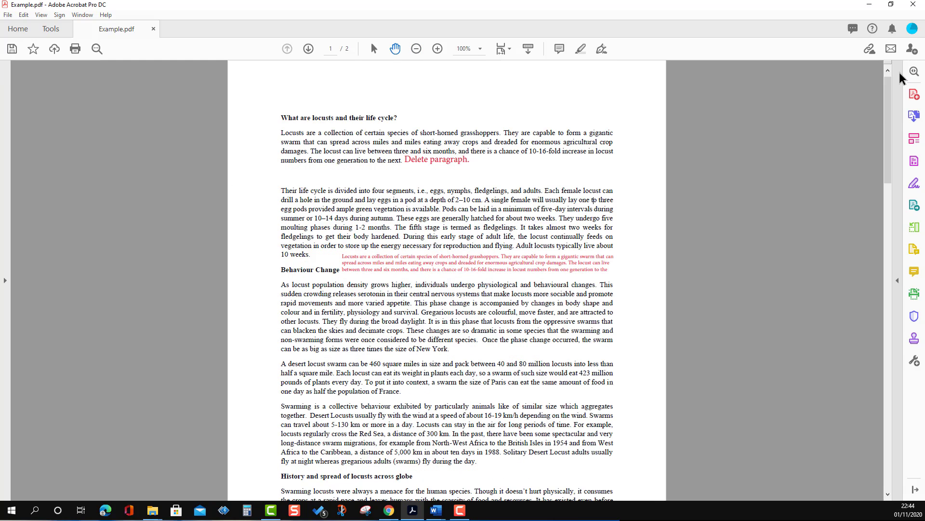
pyautogui.click(454, 162)
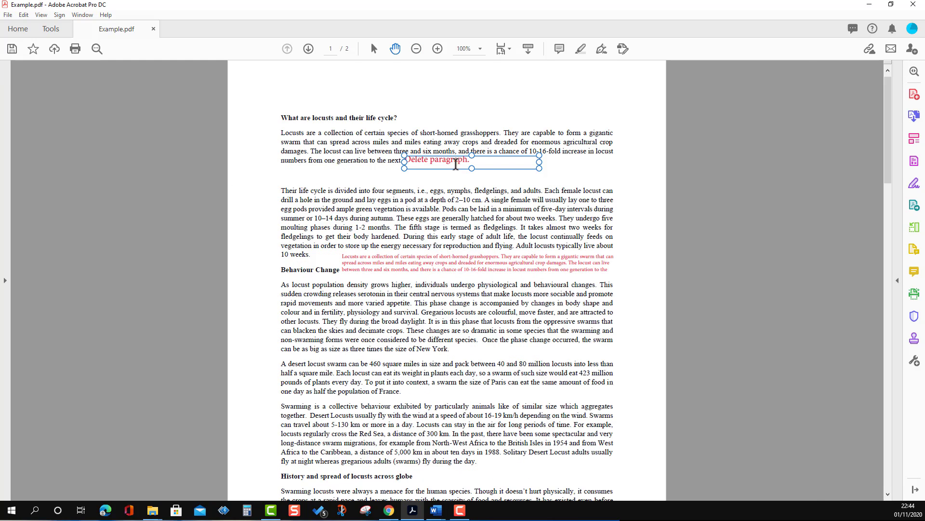
pyautogui.click(454, 163)
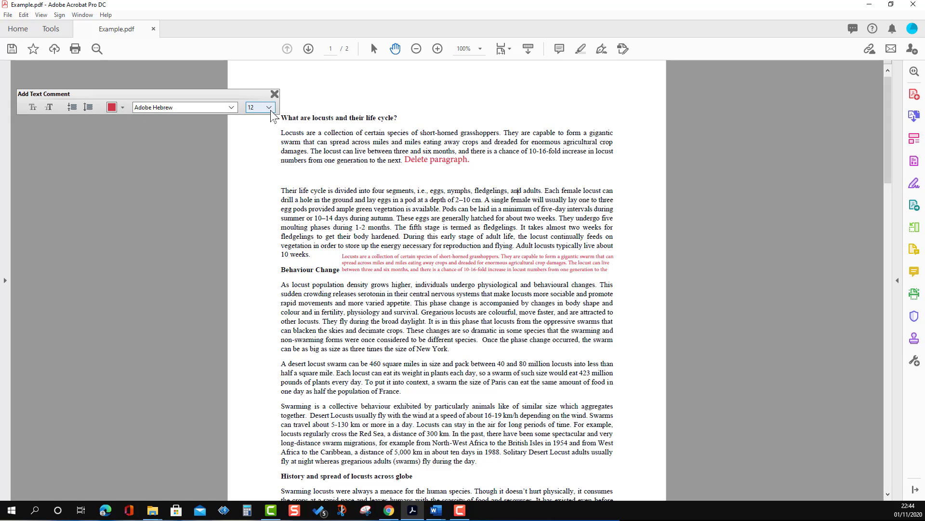
# Decrease and re-increase the line spacing of the pasted comment below the second paragraph, and change its text colour to olive
pyautogui.click(424, 265)
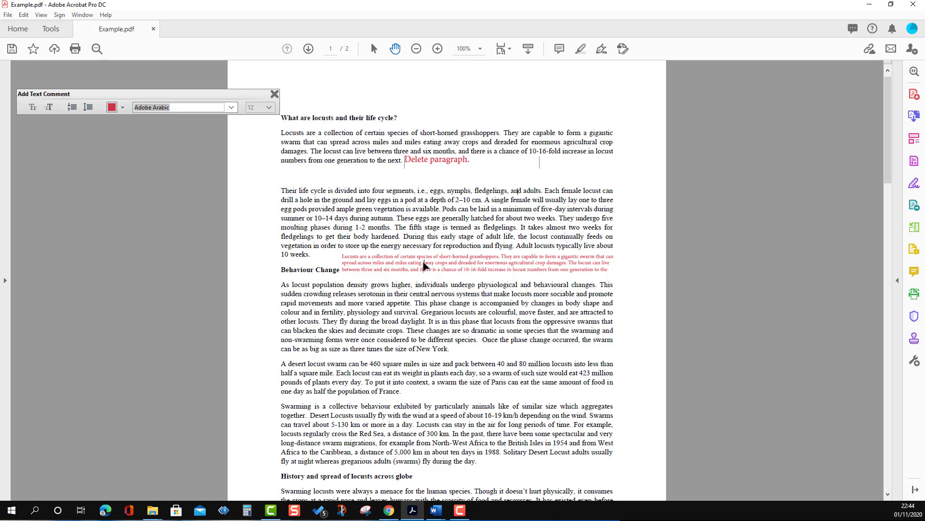
pyautogui.click(74, 107)
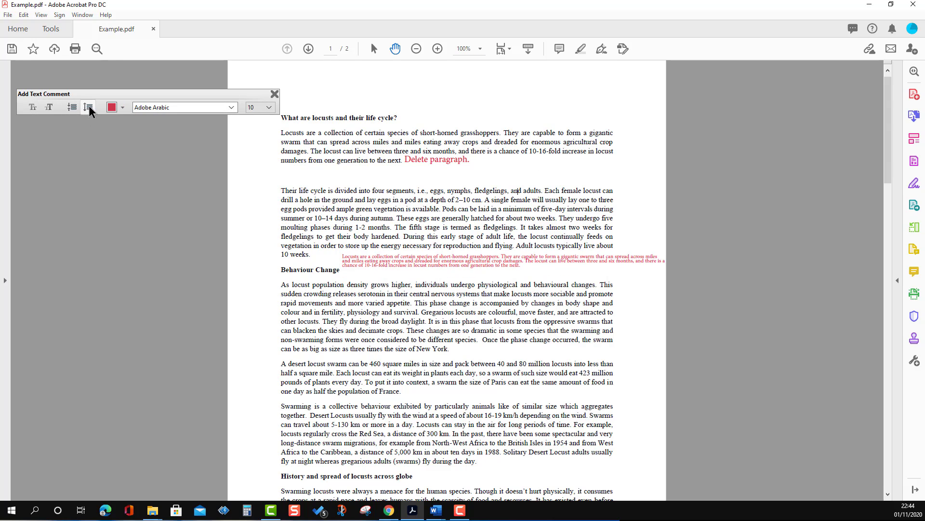
pyautogui.click(87, 107)
pyautogui.click(111, 107)
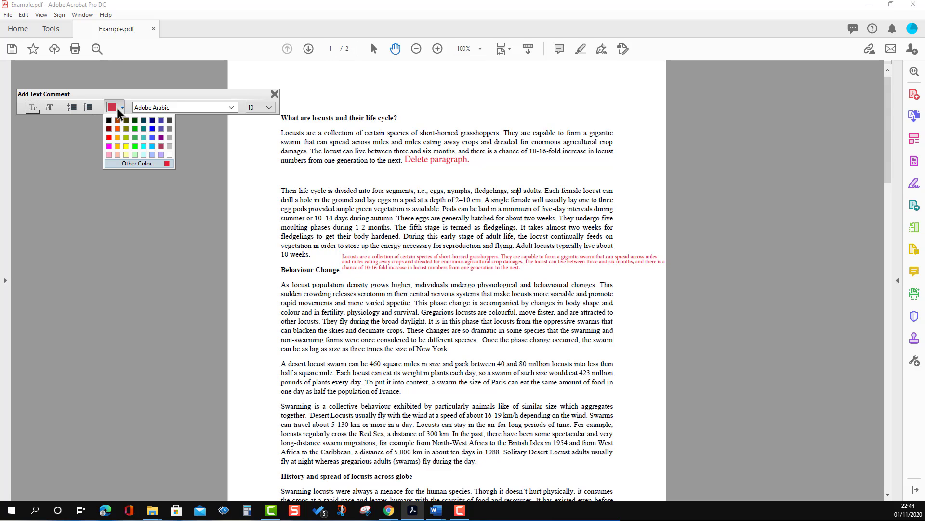
pyautogui.click(128, 132)
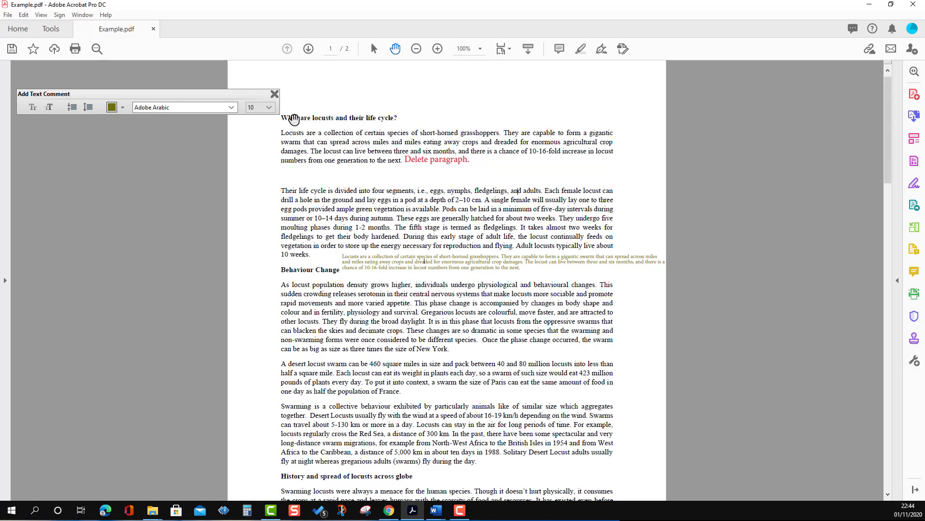